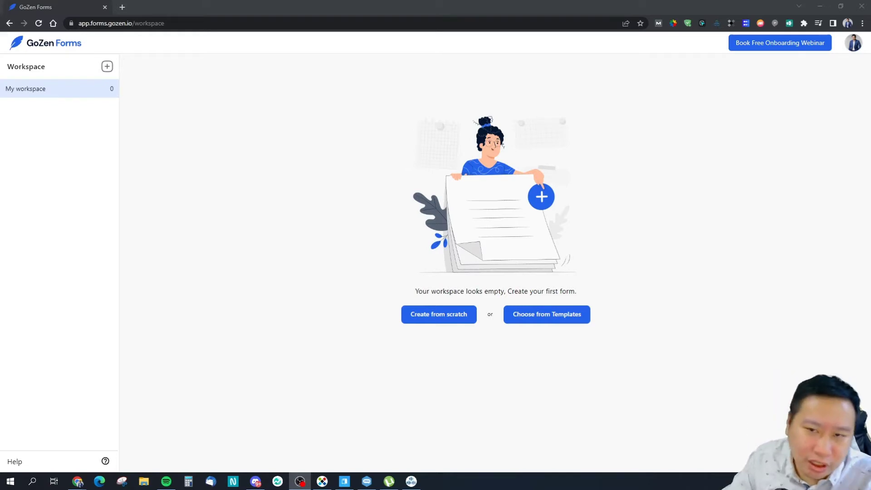
# Step: Browse the account settings' Security, Domain, Stripe and API Key sections
pyautogui.click(853, 51)
pyautogui.click(810, 94)
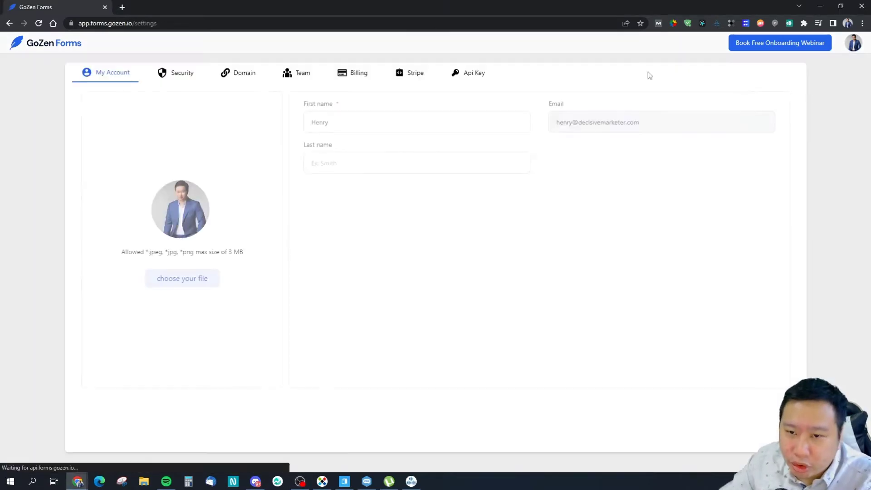
pyautogui.click(163, 79)
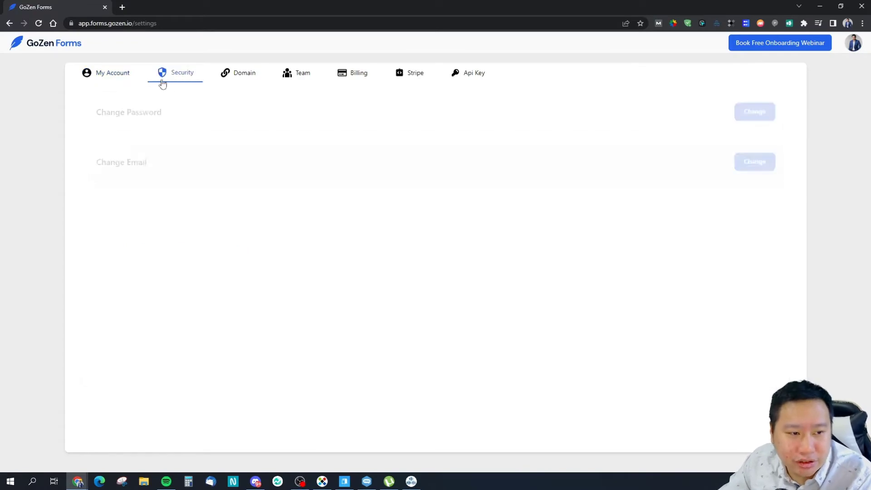
pyautogui.click(234, 73)
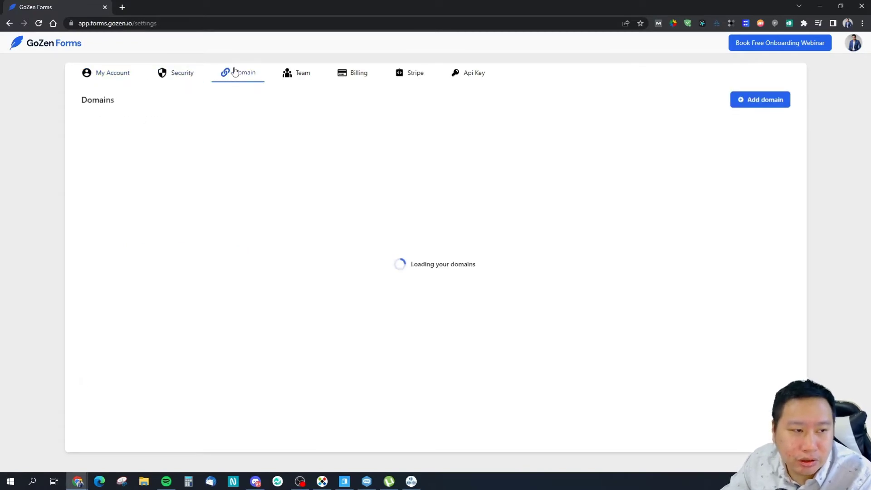
pyautogui.click(410, 72)
pyautogui.click(447, 77)
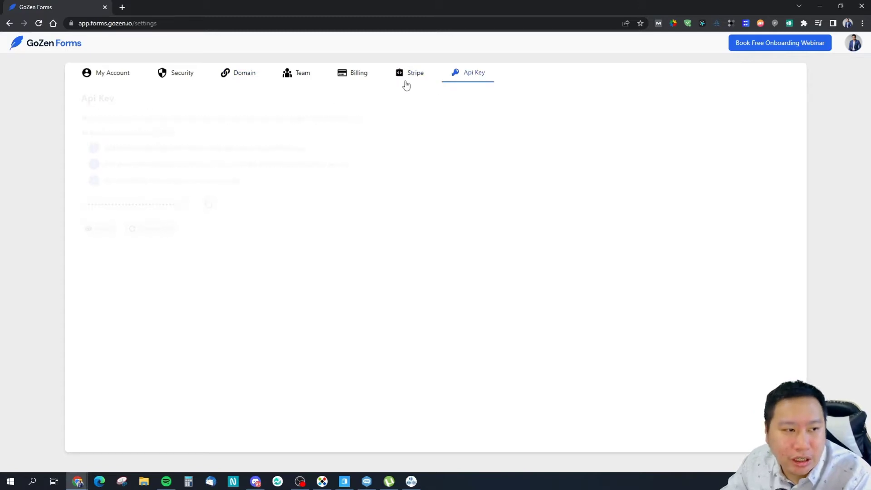
pyautogui.click(97, 79)
pyautogui.click(471, 74)
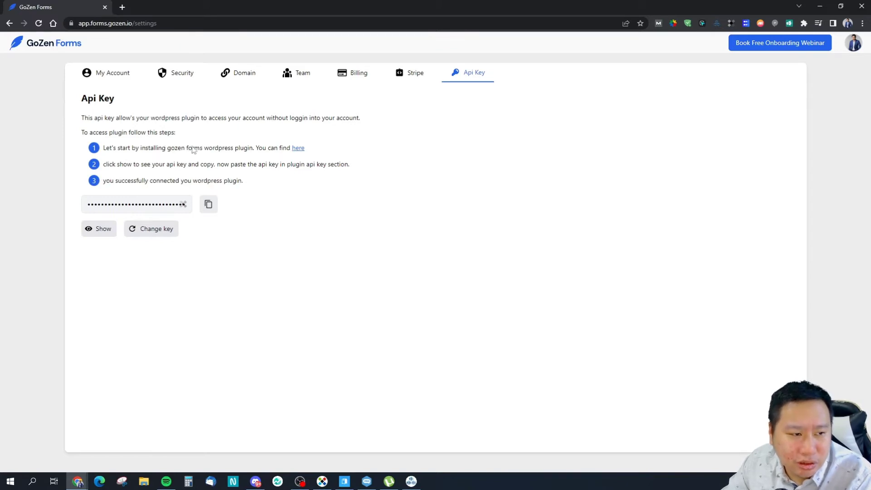
# Step: Check the plugin link's options, then go back to the workspace and templates gallery
pyautogui.rightClick(287, 149)
pyautogui.click(325, 131)
pyautogui.rightClick(297, 148)
pyautogui.click(313, 159)
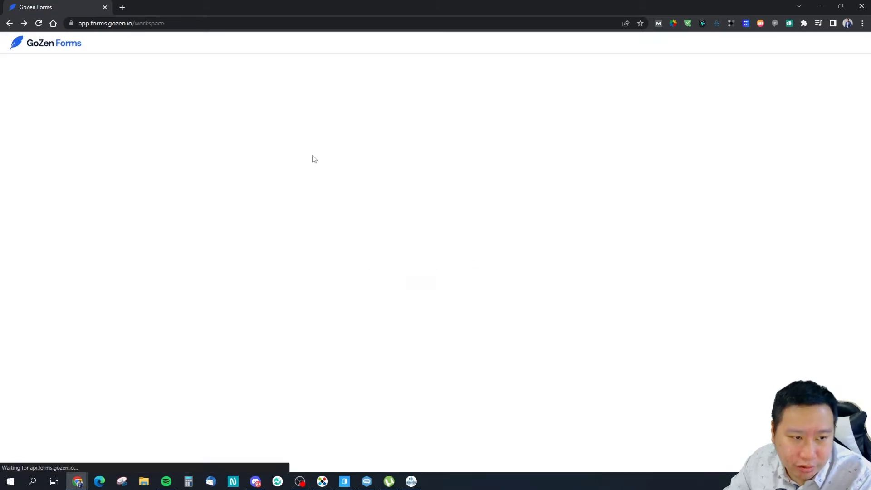
pyautogui.click(9, 23)
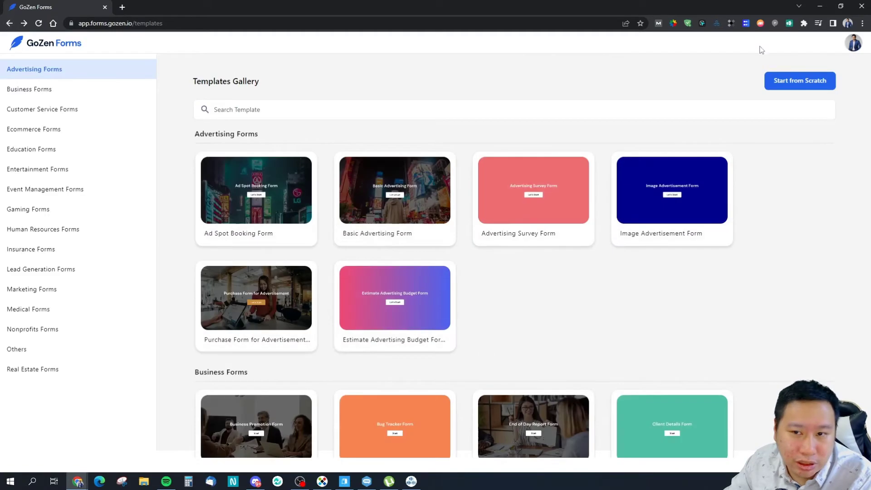
# Step: Return to the API Key settings and open the WordPress plugin page in a new tab
pyautogui.click(852, 49)
pyautogui.click(804, 95)
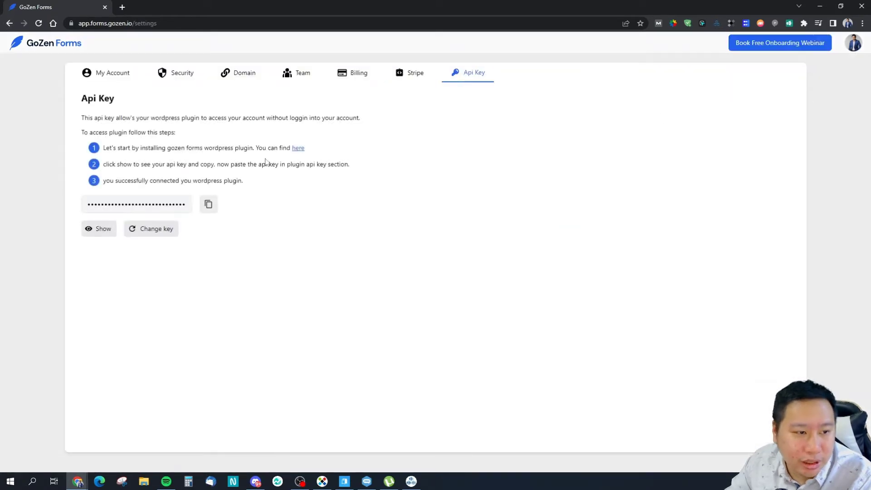
pyautogui.rightClick(302, 149)
pyautogui.click(355, 136)
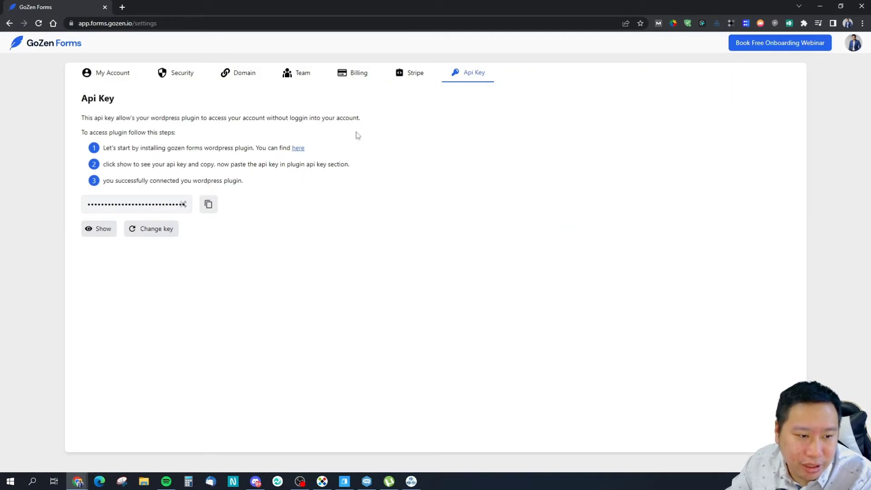
pyautogui.click(298, 148)
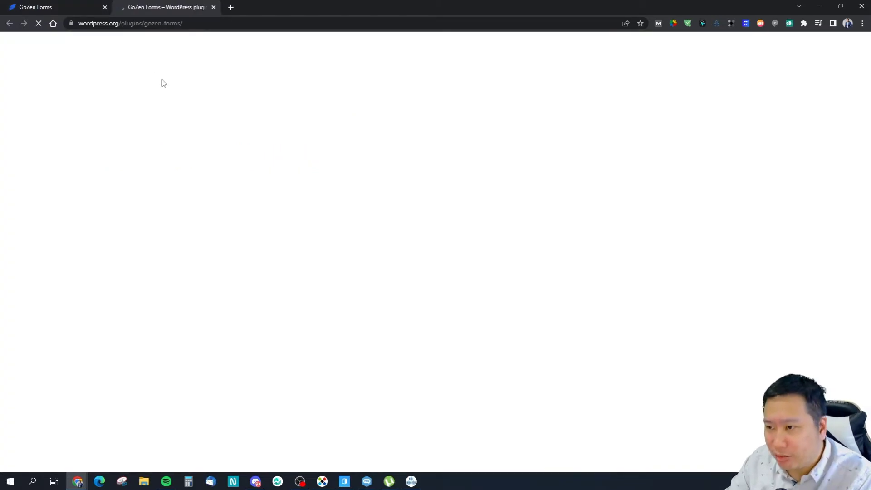
# Step: Read through the plugin's description and Available integrations list on WordPress.org
pyautogui.scroll(-4, 429, 262)
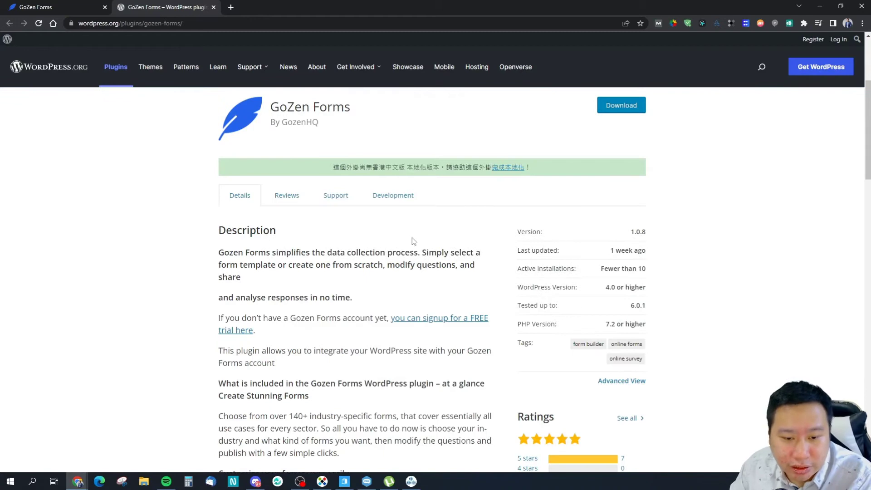
pyautogui.scroll(-5, 413, 240)
pyautogui.scroll(-15, 414, 240)
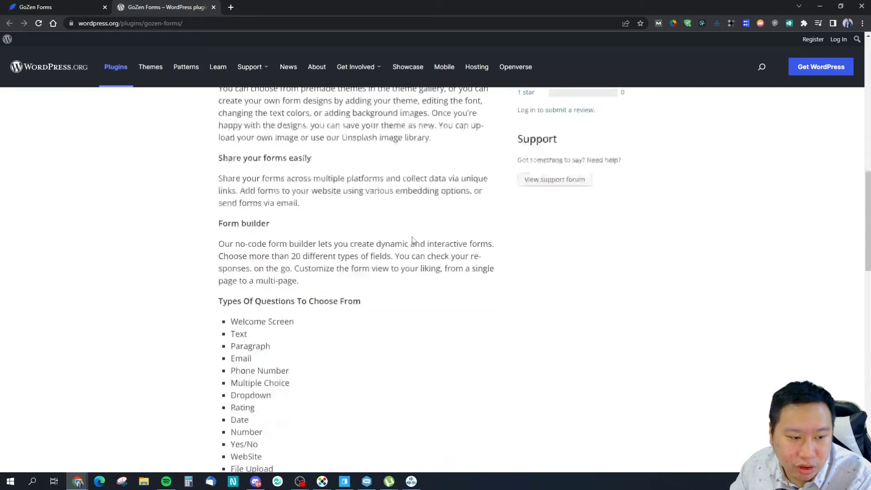
pyautogui.scroll(2, 413, 240)
pyautogui.scroll(3, 414, 240)
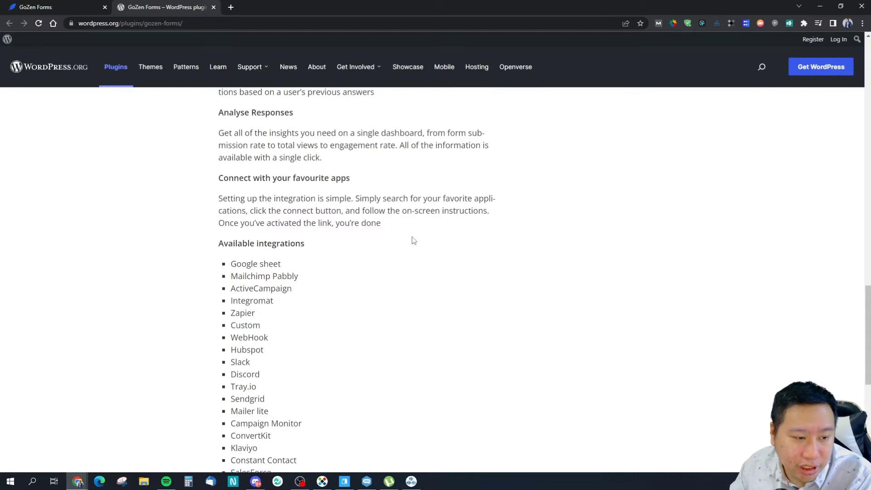
pyautogui.scroll(-3, 285, 270)
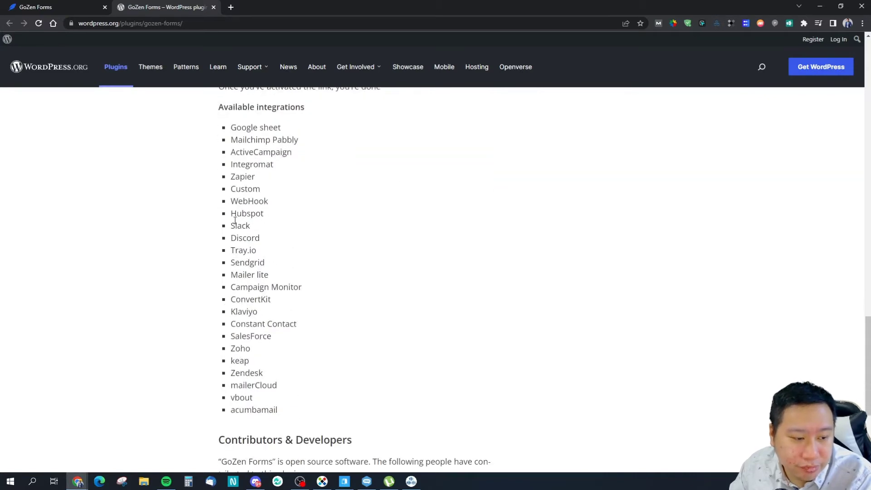
pyautogui.scroll(2, 251, 326)
pyautogui.scroll(-3, 251, 326)
pyautogui.moveTo(234, 353); pyautogui.dragTo(262, 355)
pyautogui.click(262, 355)
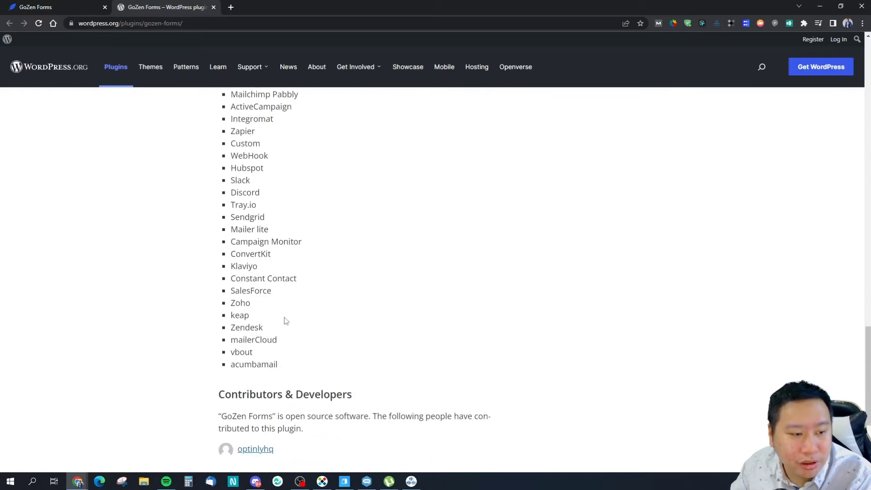
# Step: Scroll back to the top of the plugin page and return to the GoZen Forms tab
pyautogui.scroll(2, 258, 331)
pyautogui.scroll(3, 267, 265)
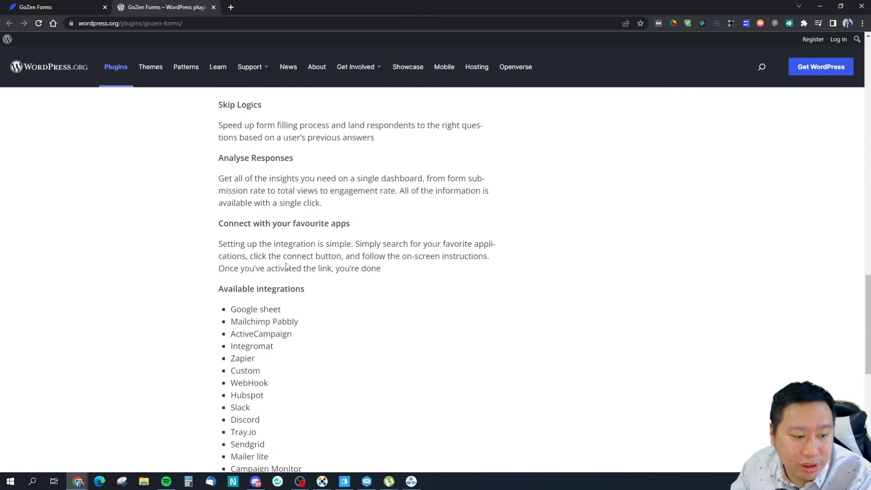
pyautogui.scroll(5, 170, 156)
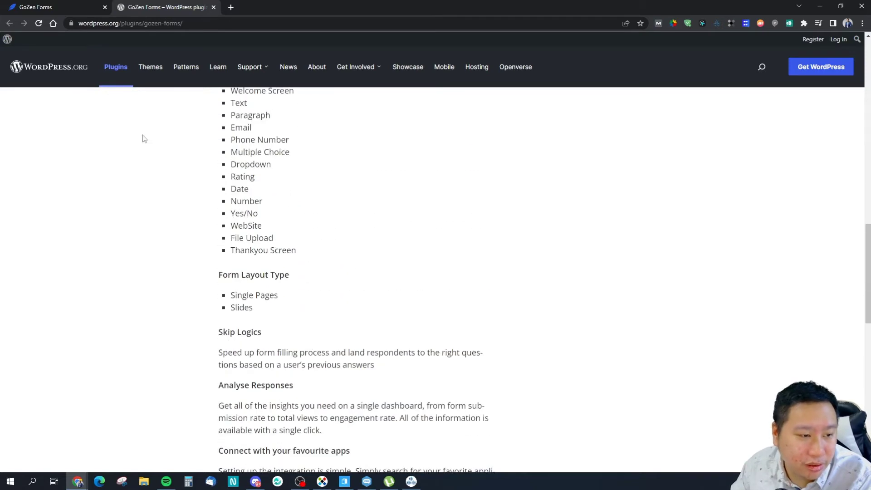
pyautogui.click(9, 7)
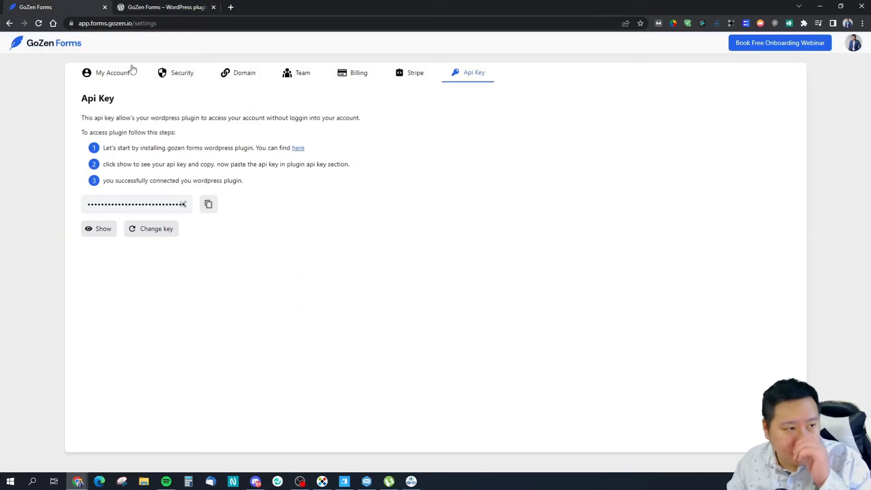
# Step: Go to the forms workspace, choose Start from templates, and scroll through the template gallery
pyautogui.click(67, 47)
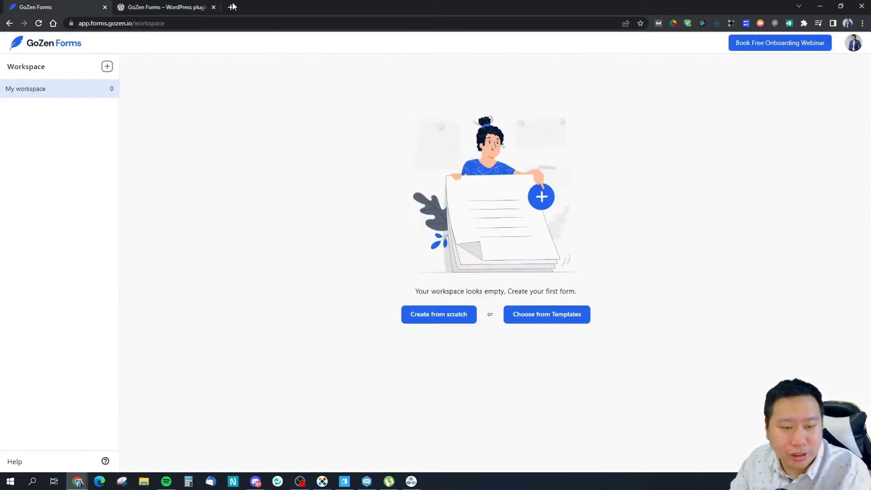
pyautogui.click(524, 314)
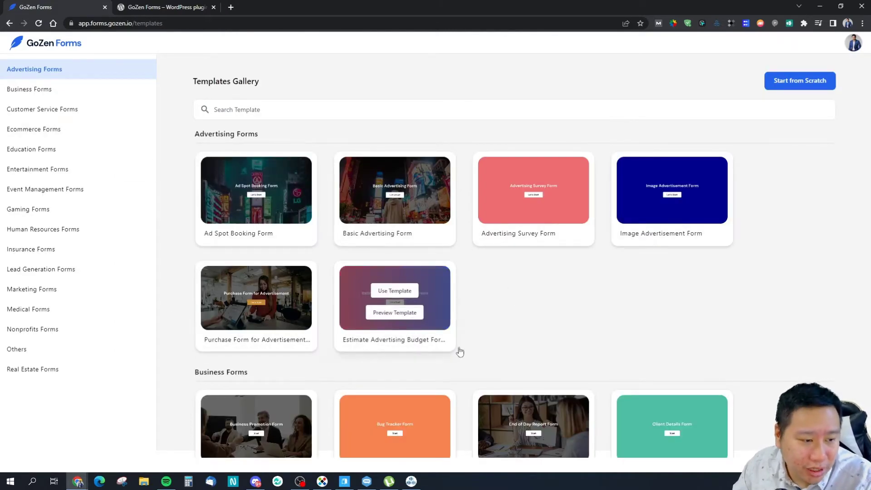
pyautogui.scroll(-20, 490, 351)
pyautogui.scroll(-20, 590, 346)
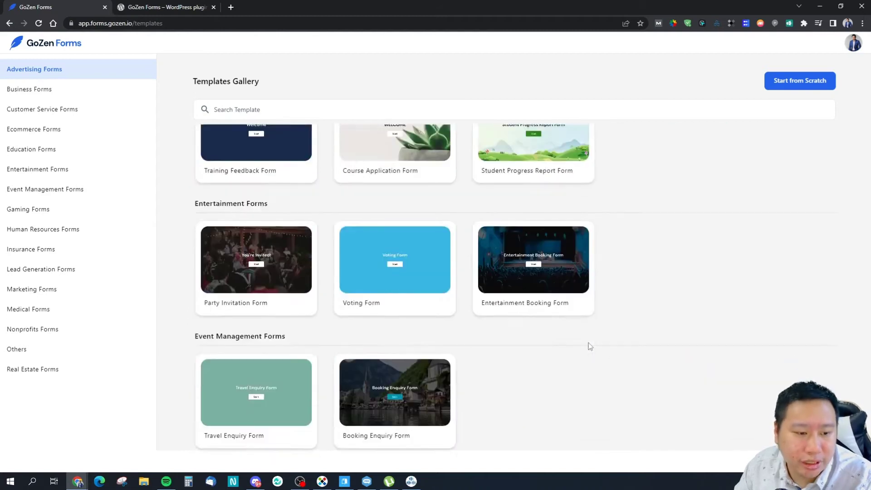
pyautogui.scroll(-20, 590, 346)
pyautogui.scroll(-4, 517, 319)
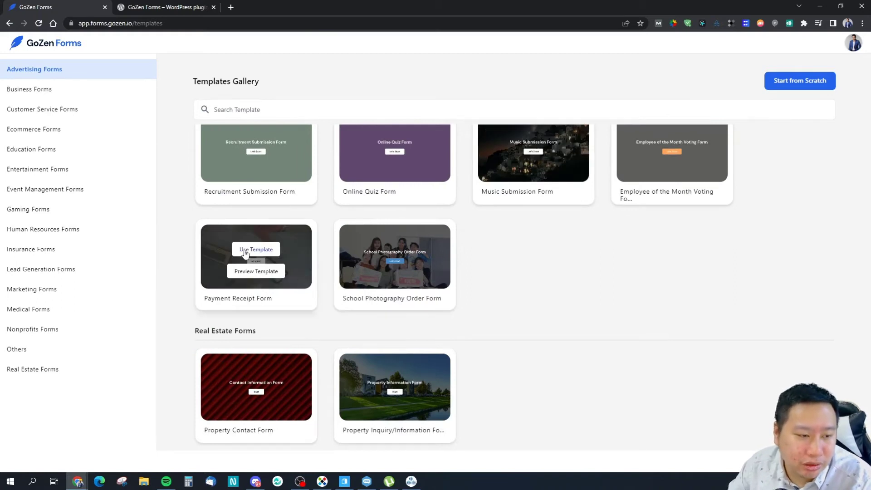
pyautogui.scroll(3, 440, 327)
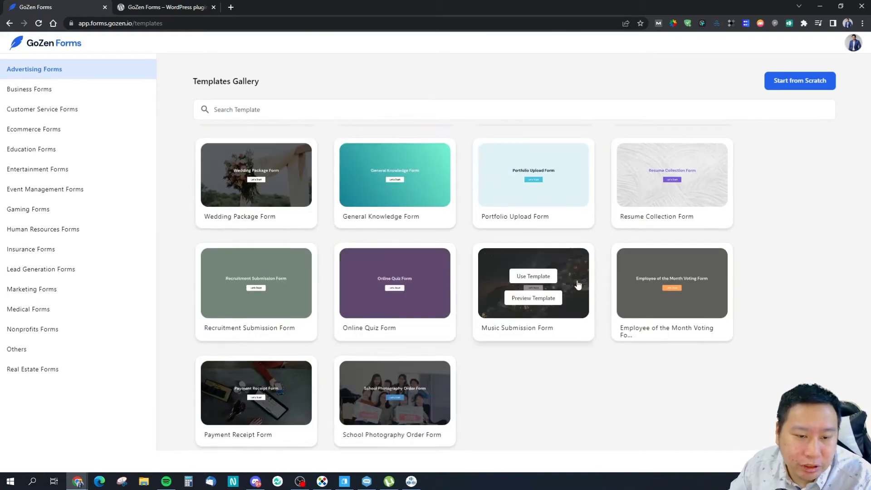
# Step: Open the Resume Collection Form template preview and start it
pyautogui.moveTo(619, 227)
pyautogui.click(673, 190)
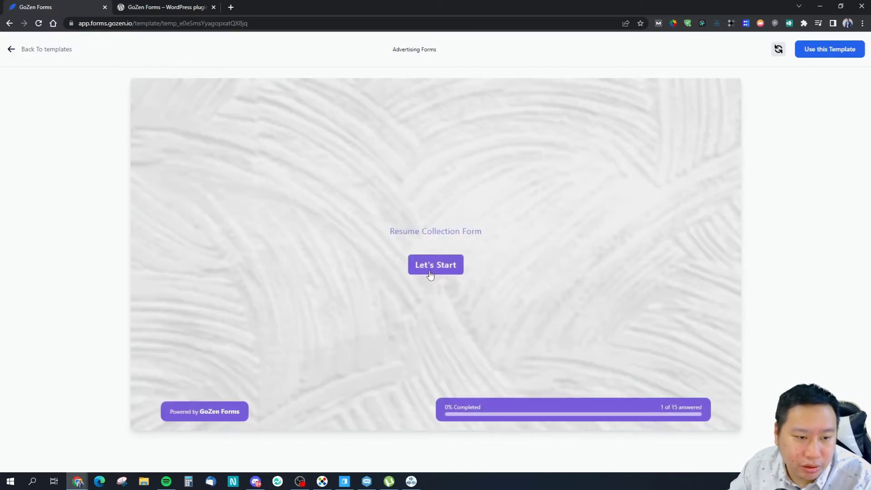
pyautogui.click(319, 274)
# Step: Advance through every question of the preview and submit it to reach the Thank you screen
pyautogui.click(323, 274)
pyautogui.click(323, 275)
pyautogui.click(320, 277)
pyautogui.click(319, 278)
pyautogui.click(319, 276)
pyautogui.click(325, 278)
pyautogui.click(322, 278)
pyautogui.click(322, 280)
pyautogui.click(323, 305)
pyautogui.click(321, 275)
pyautogui.click(323, 275)
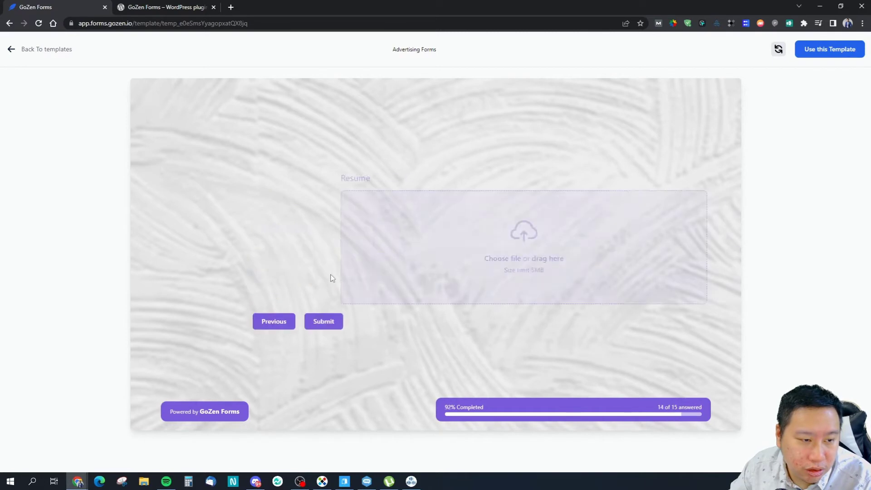
pyautogui.click(323, 274)
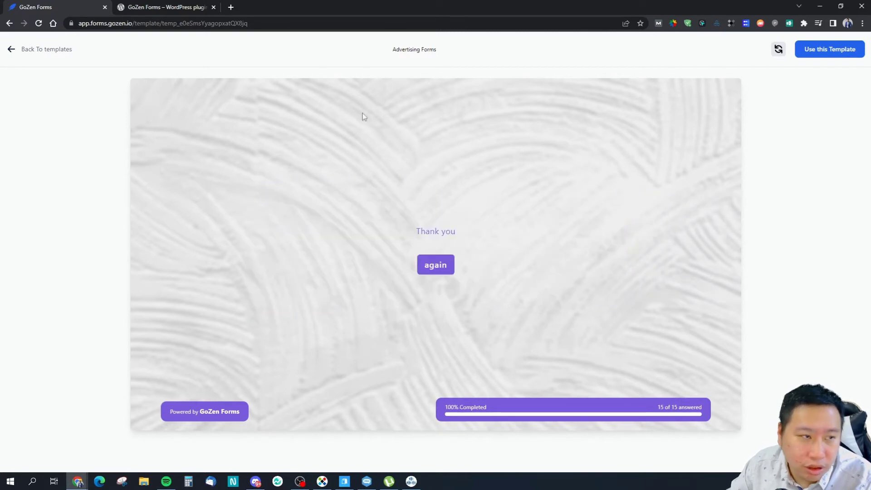
# Step: Start a blank form named 'My form' and remove the Powered by GoZen Forms badge
pyautogui.click(29, 52)
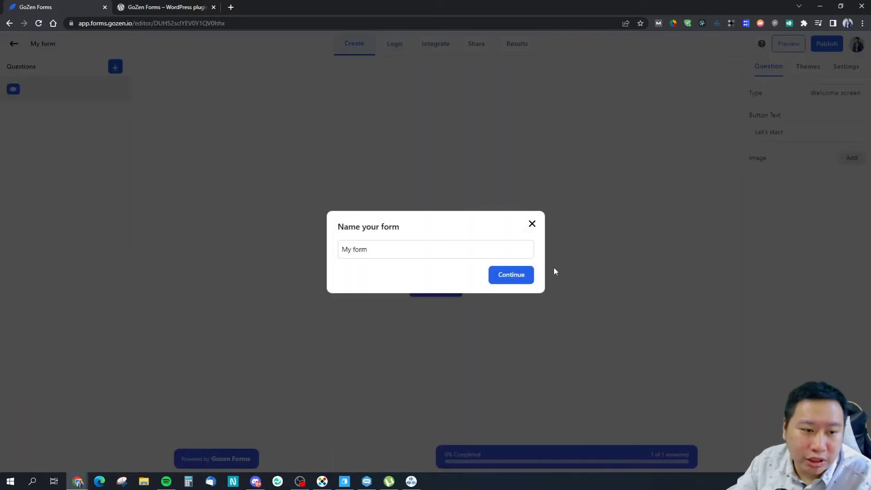
pyautogui.click(503, 282)
pyautogui.click(846, 67)
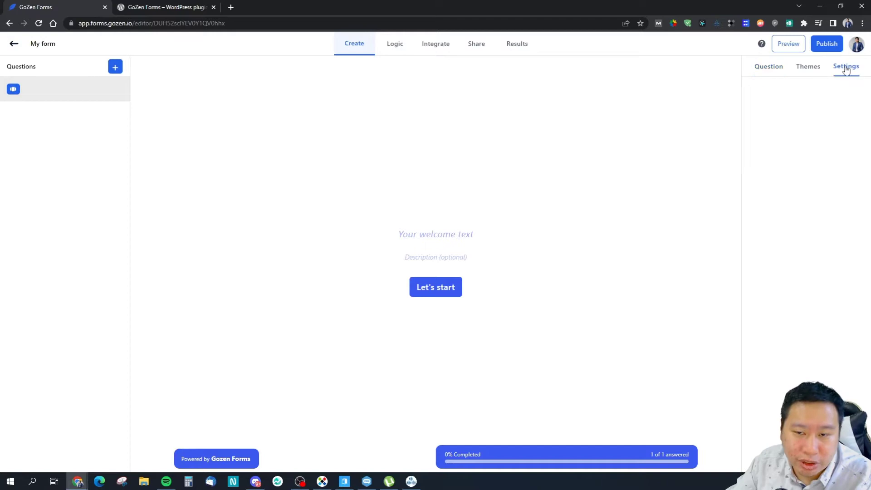
pyautogui.click(846, 93)
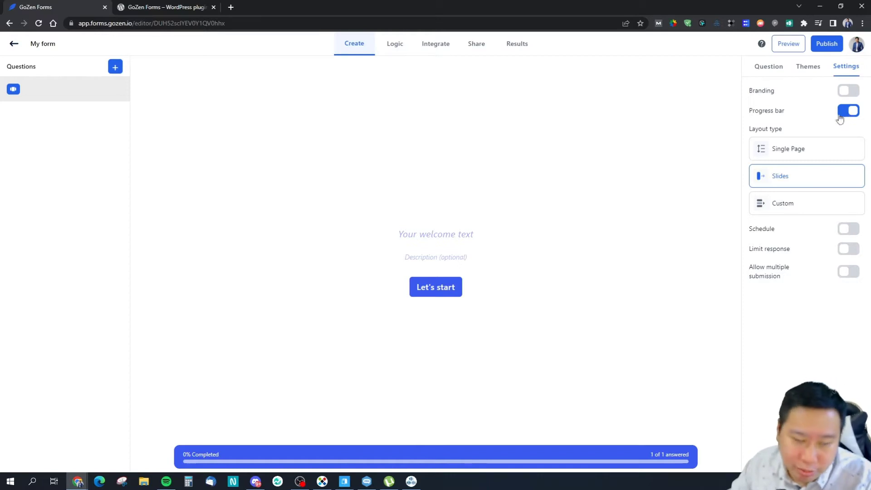
# Step: Switch the progress bar off and try the Single Page then Slides layouts
pyautogui.doubleClick(847, 122)
pyautogui.click(847, 116)
pyautogui.click(847, 113)
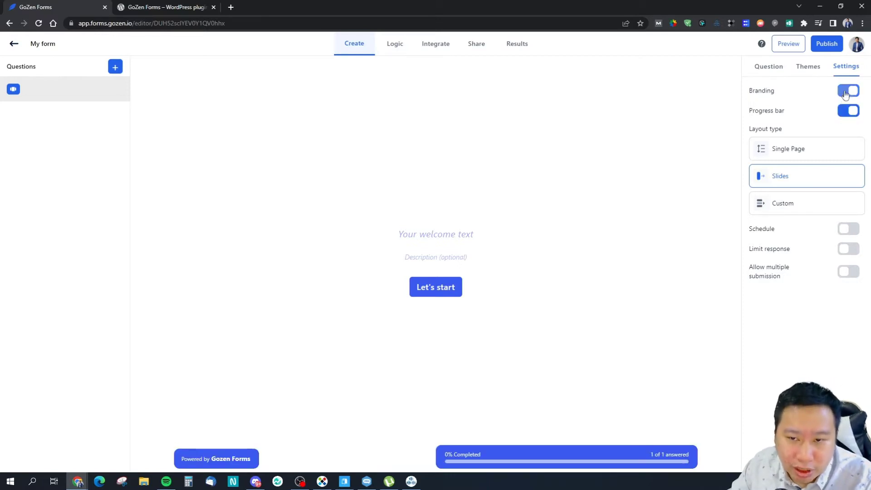
pyautogui.click(816, 149)
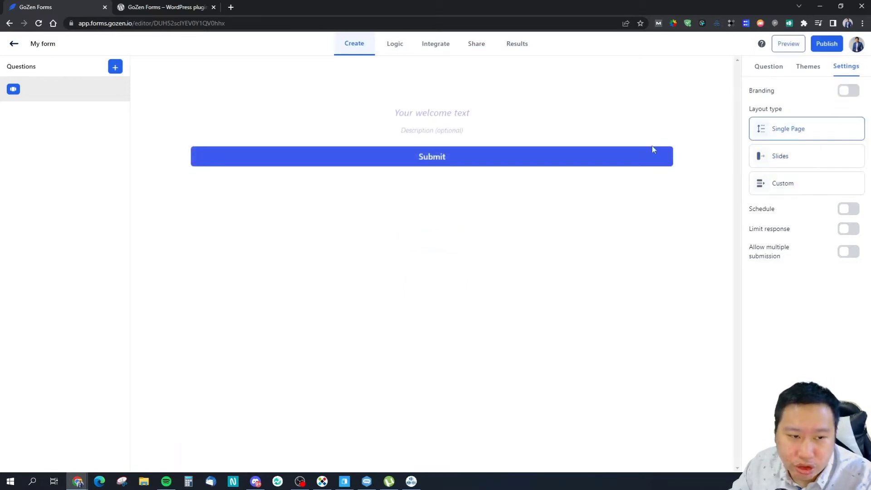
pyautogui.click(762, 156)
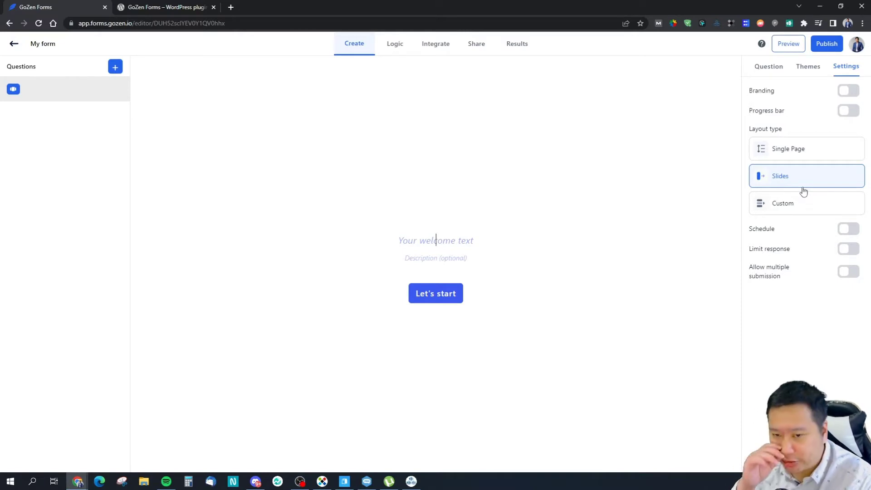
# Step: Settle on the Custom layout and try scheduling, leaving it turned off
pyautogui.click(764, 207)
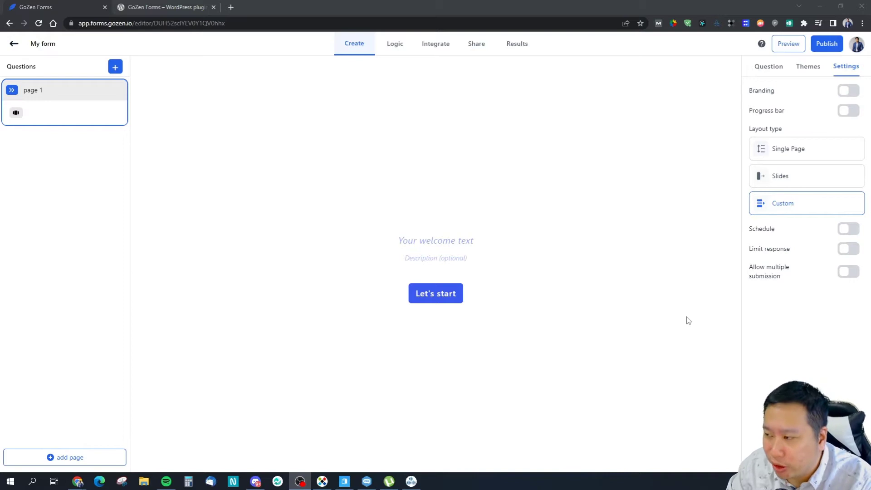
pyautogui.click(757, 177)
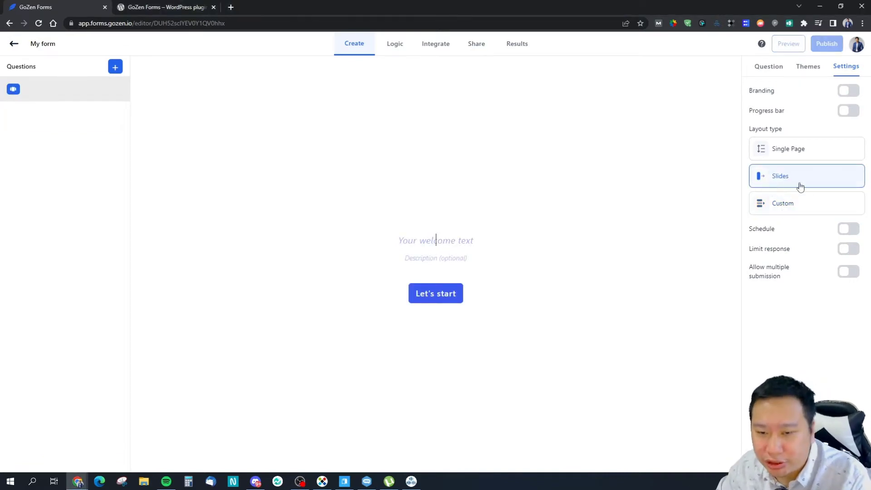
pyautogui.click(807, 207)
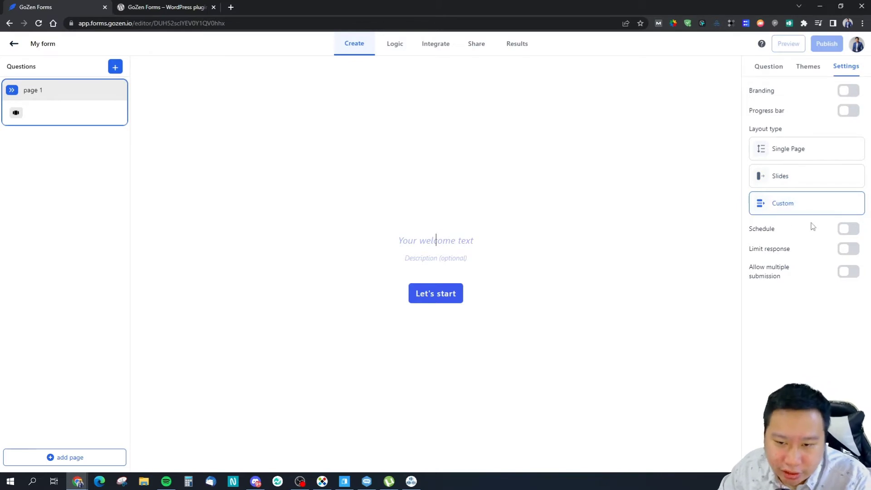
pyautogui.click(849, 229)
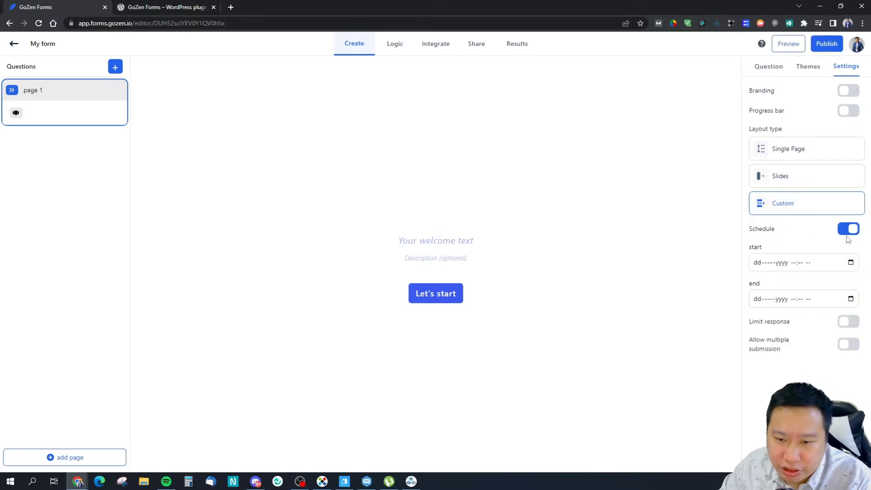
pyautogui.click(847, 231)
pyautogui.click(853, 232)
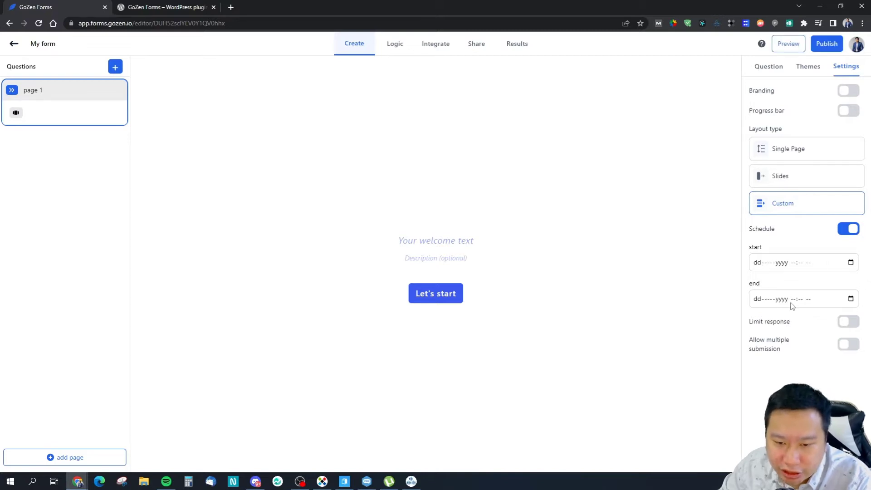
pyautogui.click(849, 230)
# Step: Try the response limit and multiple submissions options, leaving both turned off
pyautogui.click(846, 251)
pyautogui.rightClick(845, 252)
pyautogui.click(819, 239)
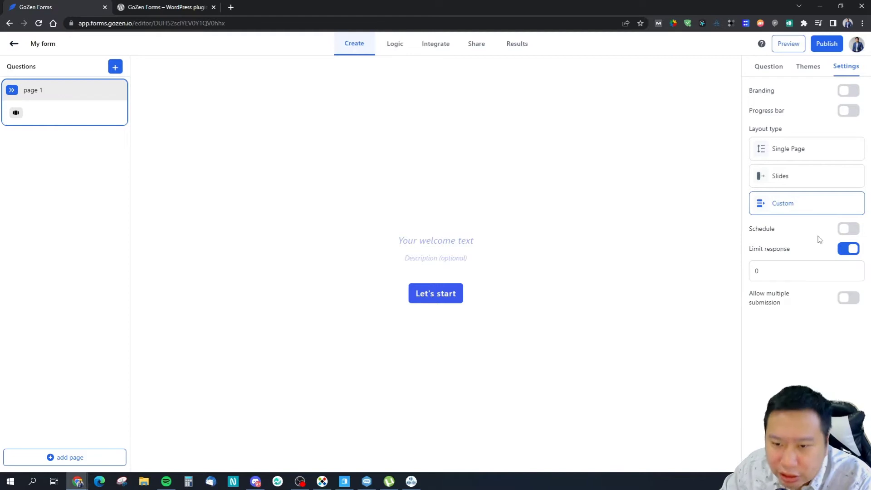
pyautogui.click(844, 253)
pyautogui.click(849, 273)
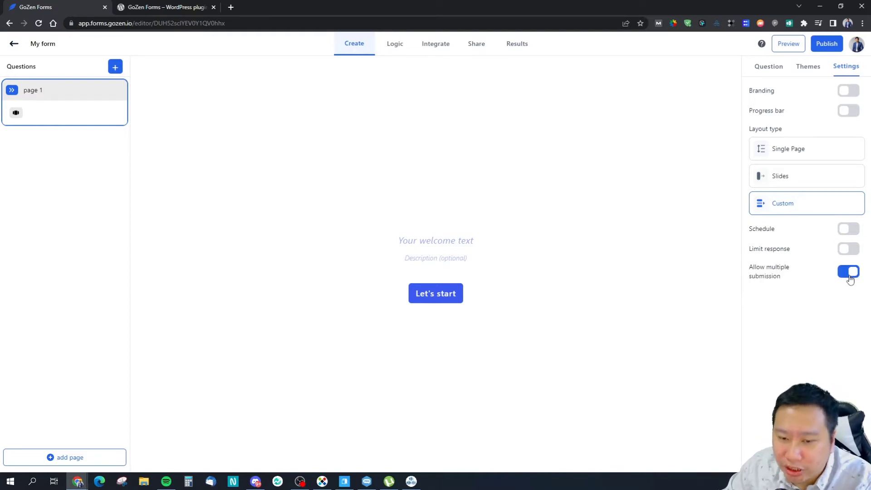
pyautogui.click(849, 274)
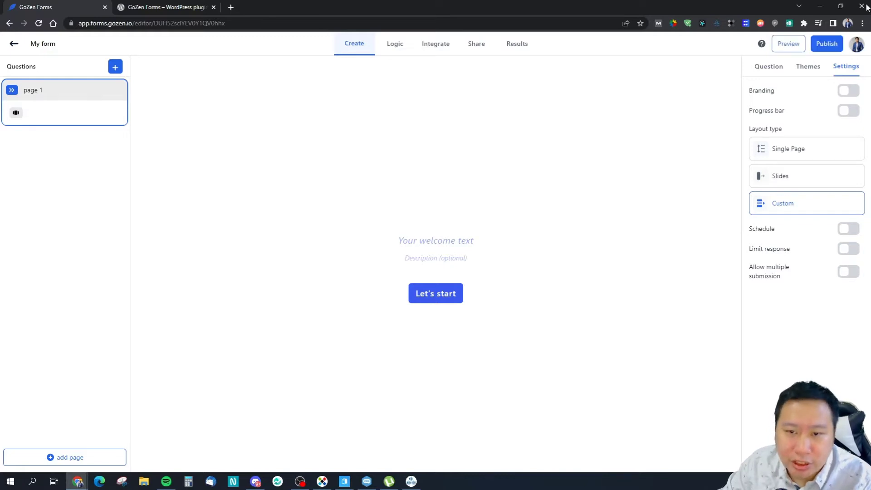
# Step: Delete the saved Default Theme and Untitled theme from My Themes, then return to Gallery
pyautogui.click(808, 67)
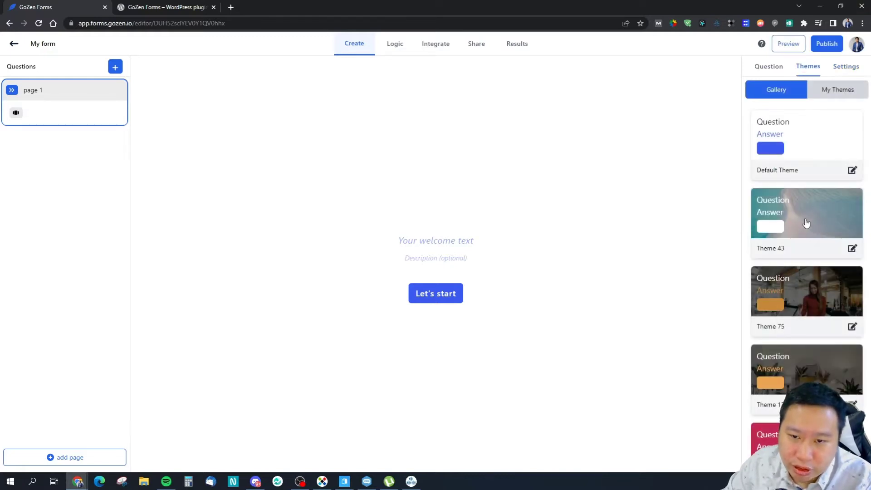
pyautogui.scroll(-6, 795, 245)
pyautogui.scroll(5, 795, 245)
pyautogui.click(843, 93)
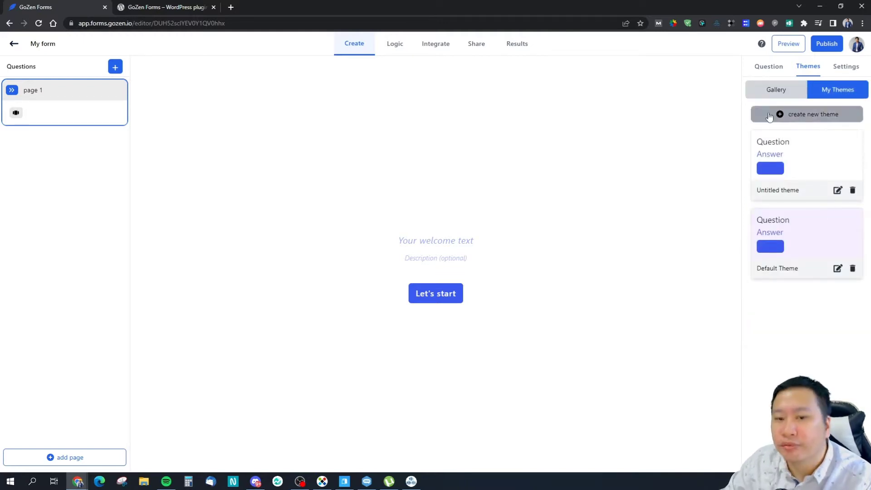
pyautogui.click(848, 254)
pyautogui.click(851, 268)
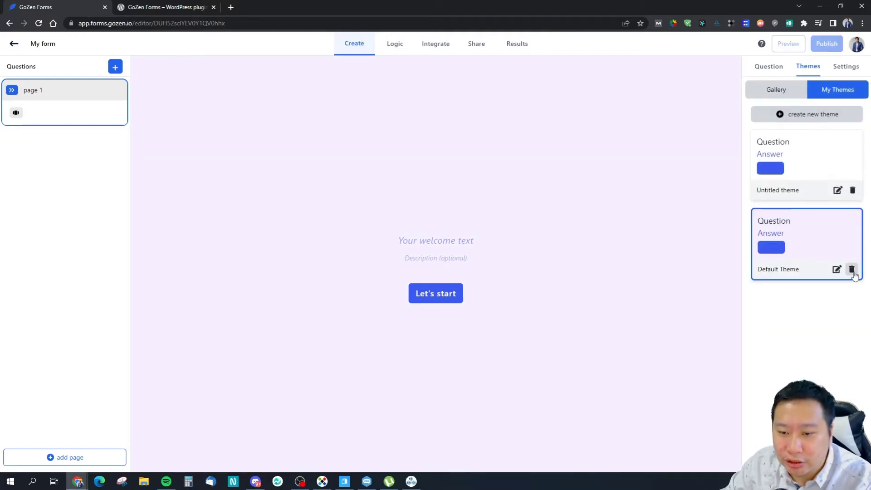
pyautogui.click(851, 191)
pyautogui.click(851, 191)
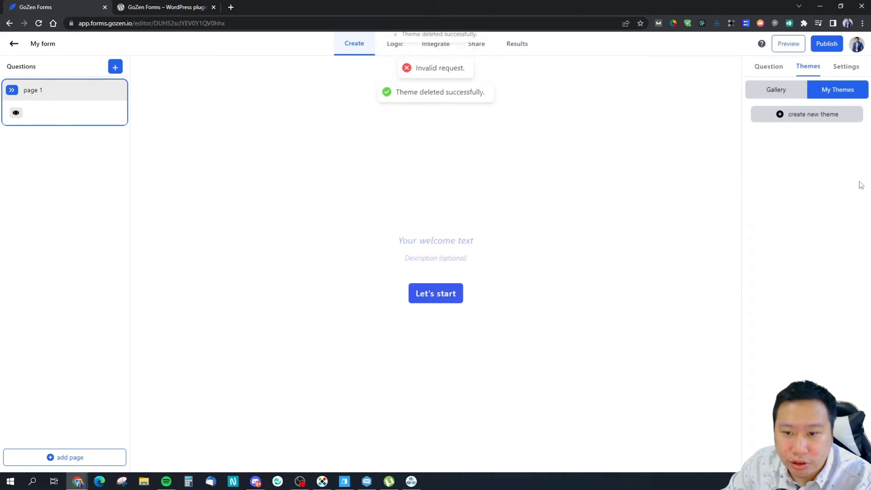
pyautogui.click(784, 89)
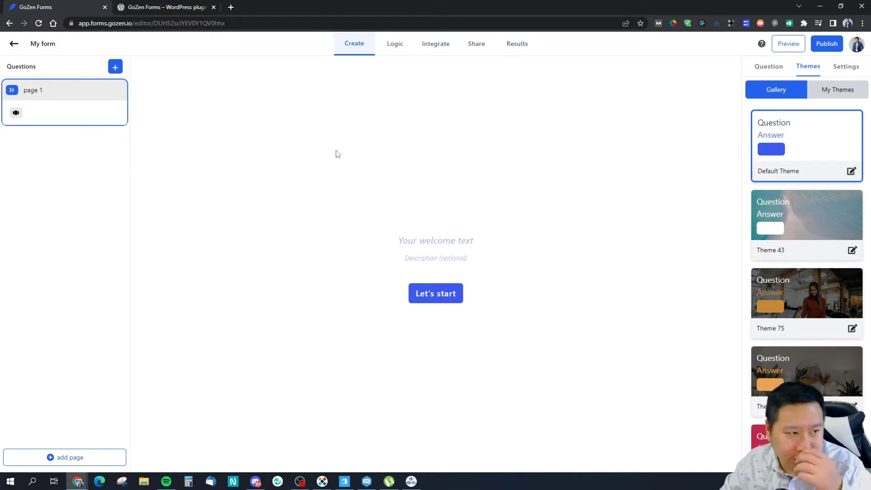
# Step: Switch My form to the Slides layout and bring the theme gallery back up
pyautogui.click(846, 66)
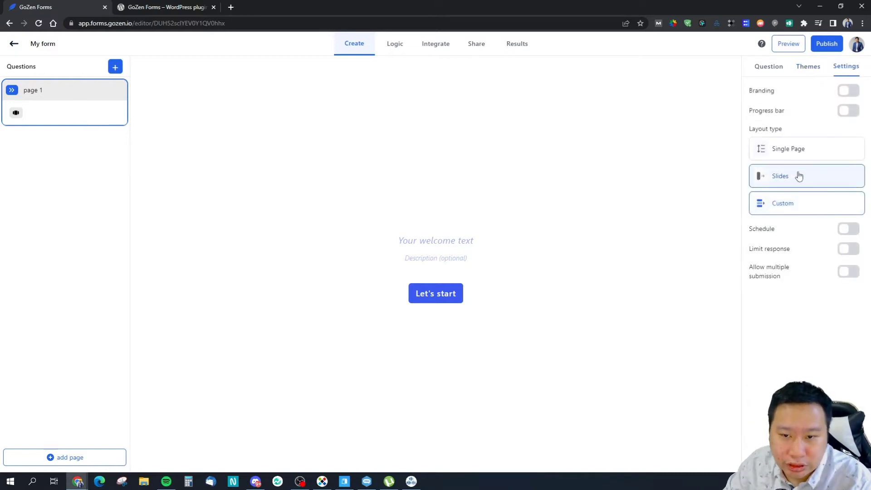
pyautogui.click(797, 175)
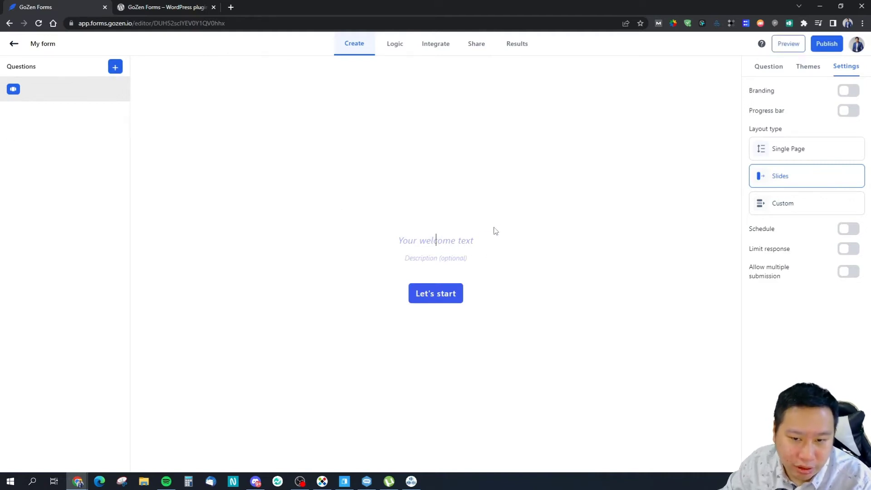
pyautogui.click(756, 64)
pyautogui.click(807, 68)
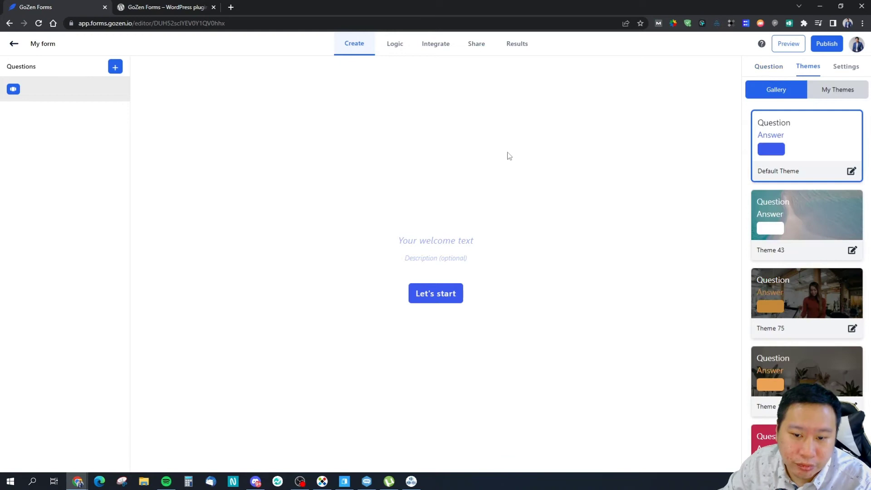
pyautogui.click(780, 65)
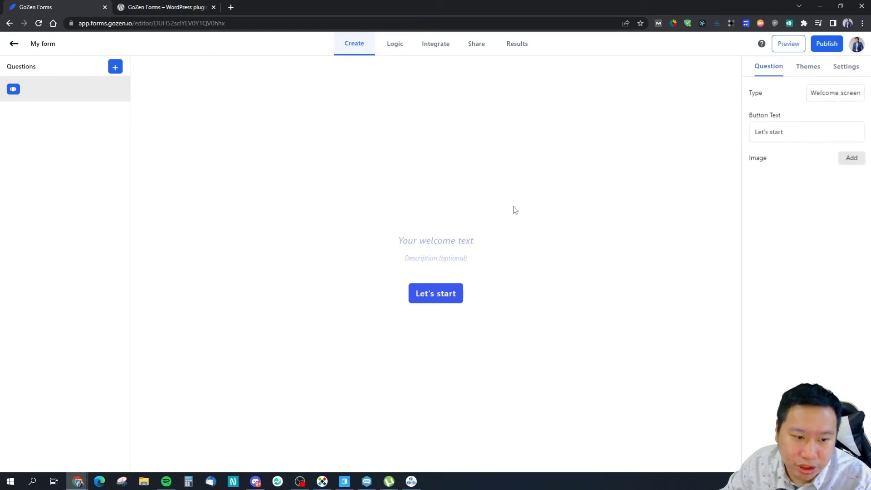
pyautogui.click(797, 73)
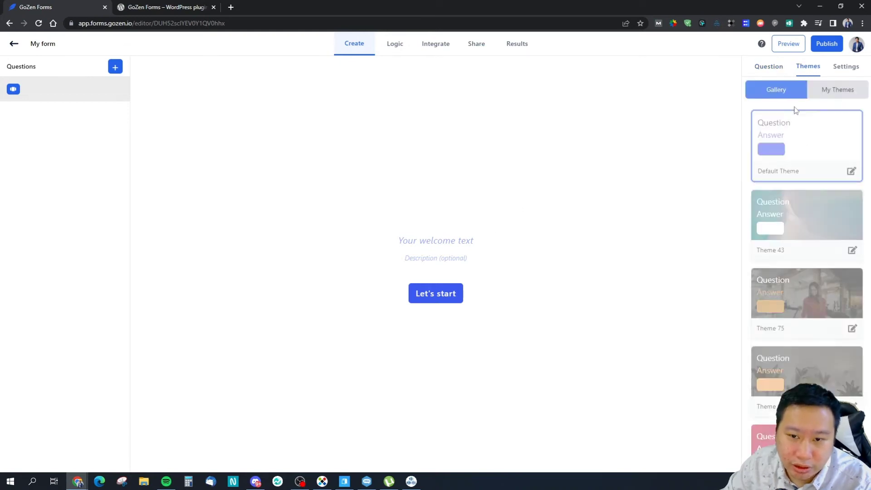
# Step: Open the Default Theme's stock background images and try the mandala and night-sky pictures
pyautogui.click(852, 173)
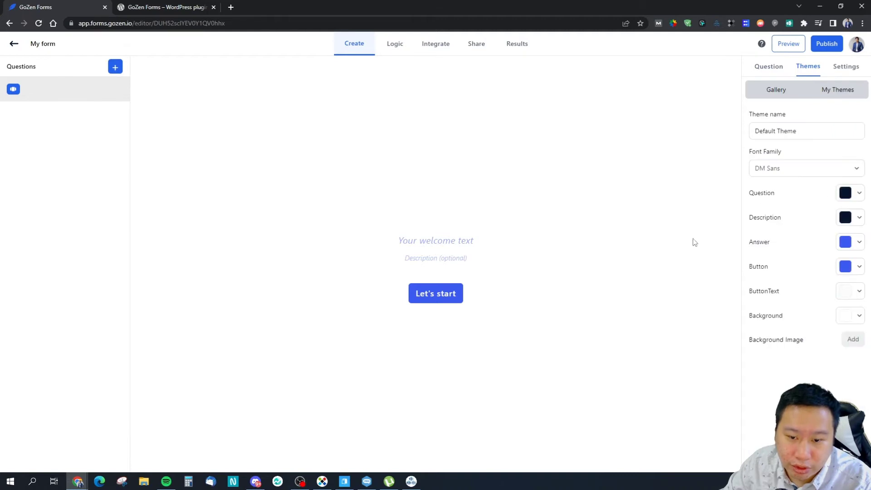
pyautogui.click(852, 340)
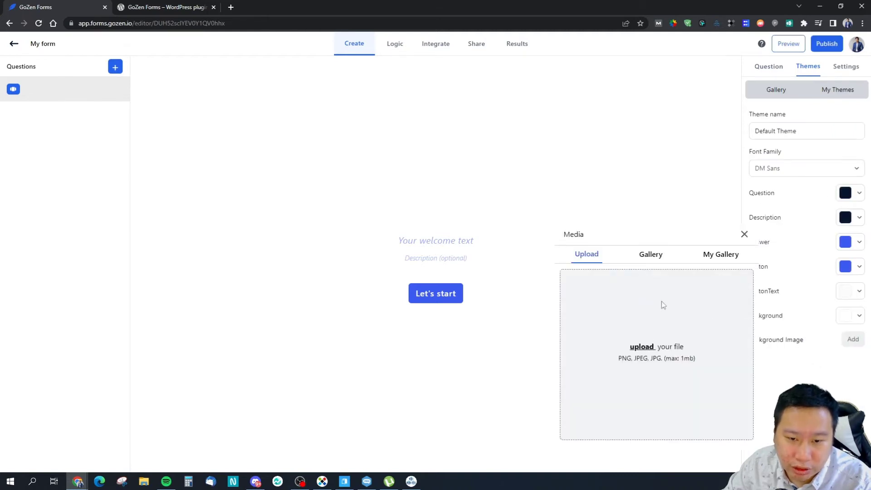
pyautogui.click(666, 256)
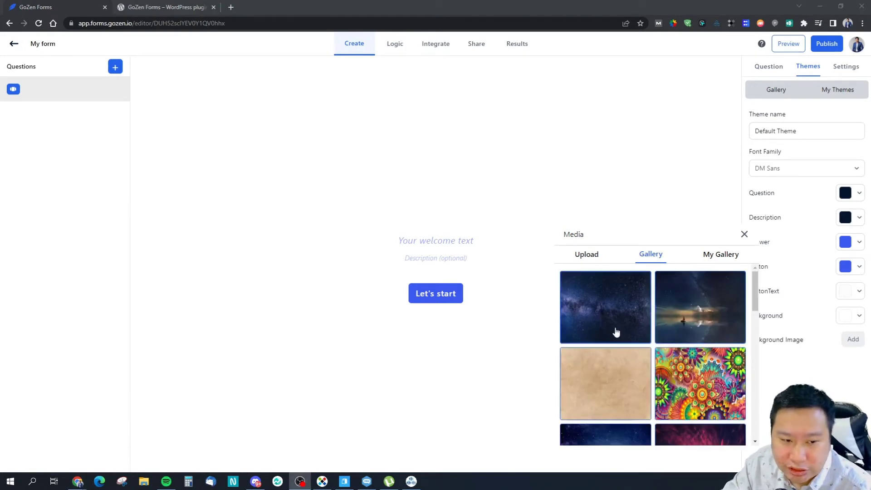
pyautogui.click(684, 322)
pyautogui.scroll(-5, 677, 327)
pyautogui.scroll(4, 677, 327)
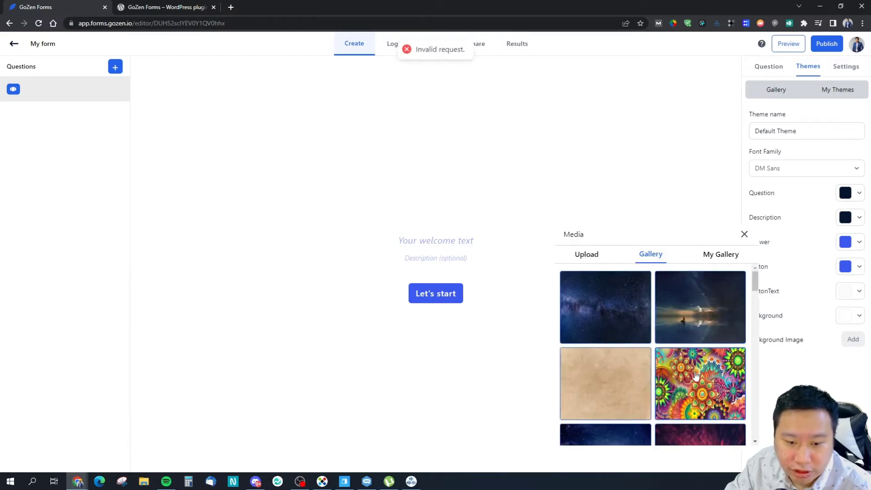
pyautogui.click(728, 337)
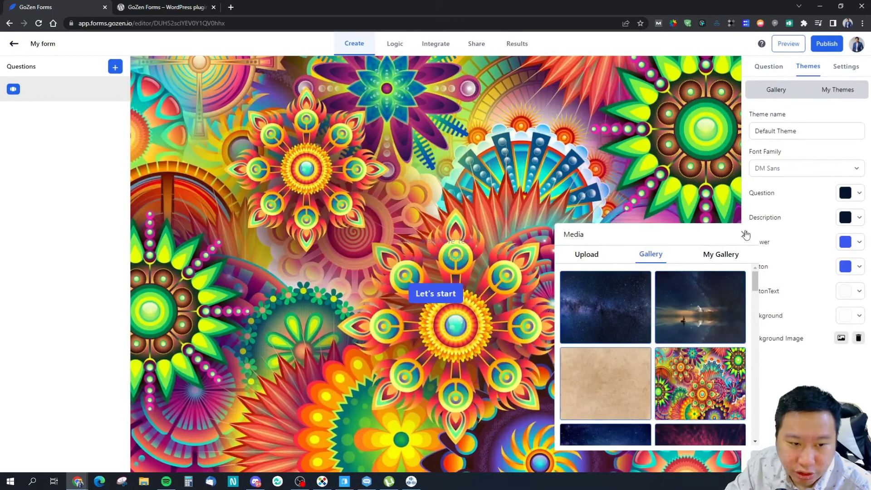
pyautogui.click(679, 322)
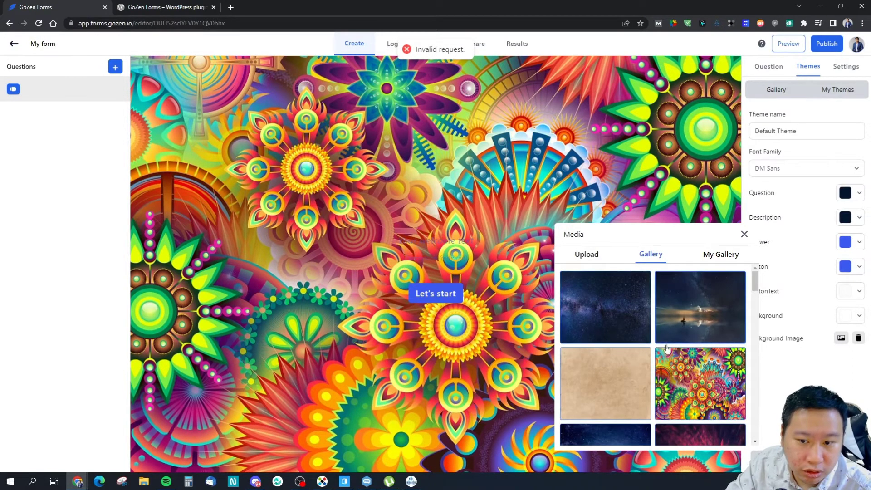
# Step: Try the watercolour image, then settle on the beige paper texture as background
pyautogui.scroll(-5, 671, 356)
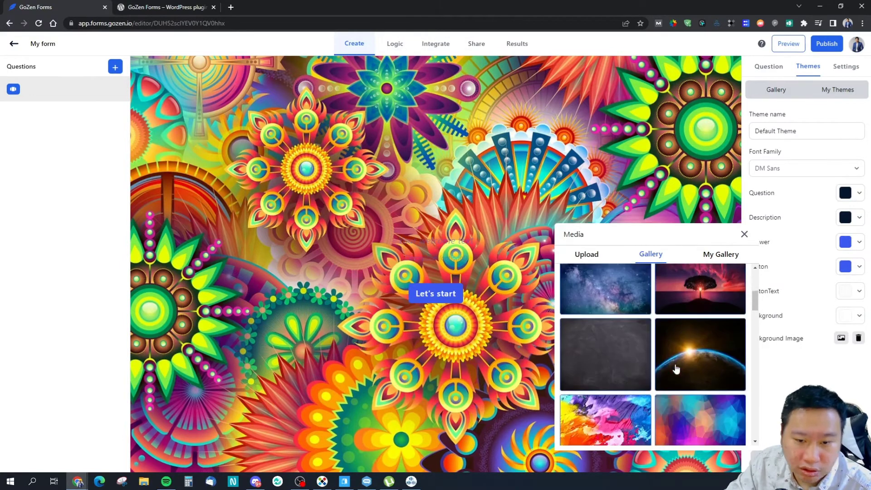
pyautogui.scroll(-6, 684, 360)
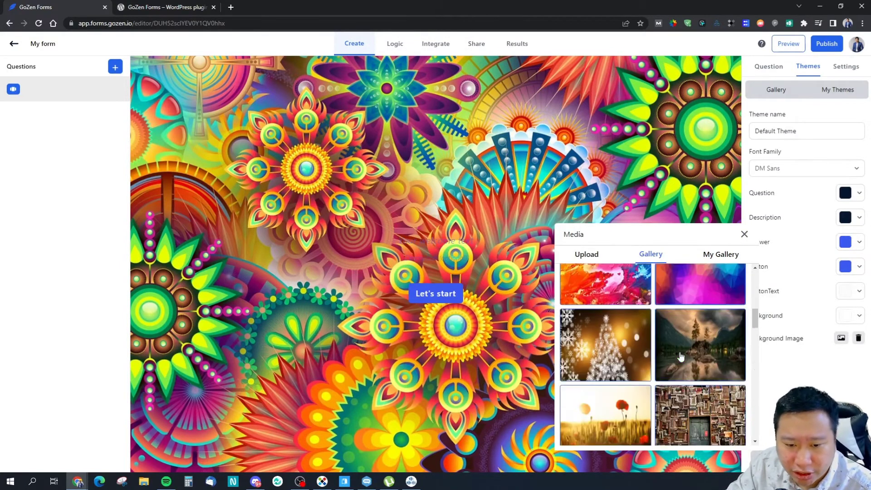
pyautogui.doubleClick(682, 371)
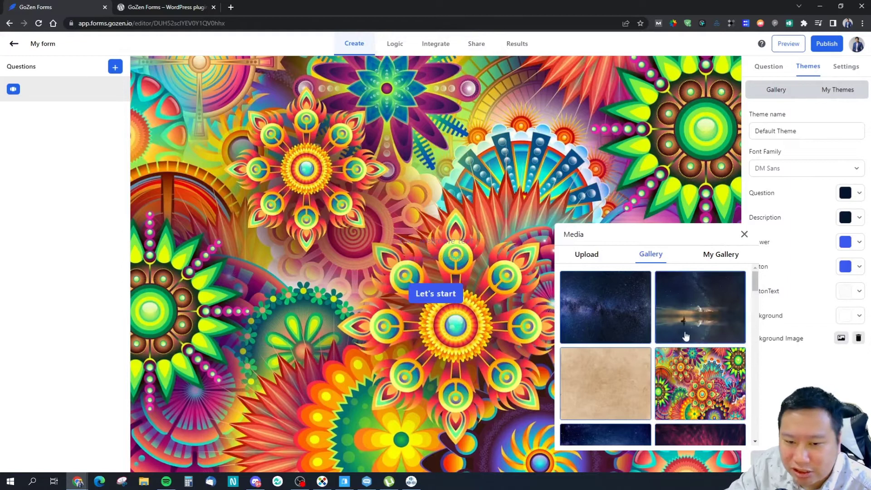
pyautogui.scroll(-5, 703, 335)
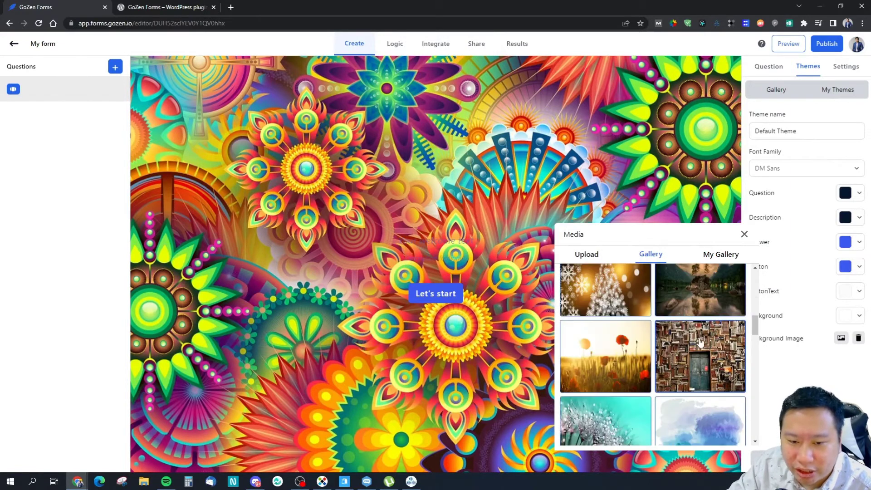
pyautogui.scroll(2, 694, 308)
pyautogui.click(689, 313)
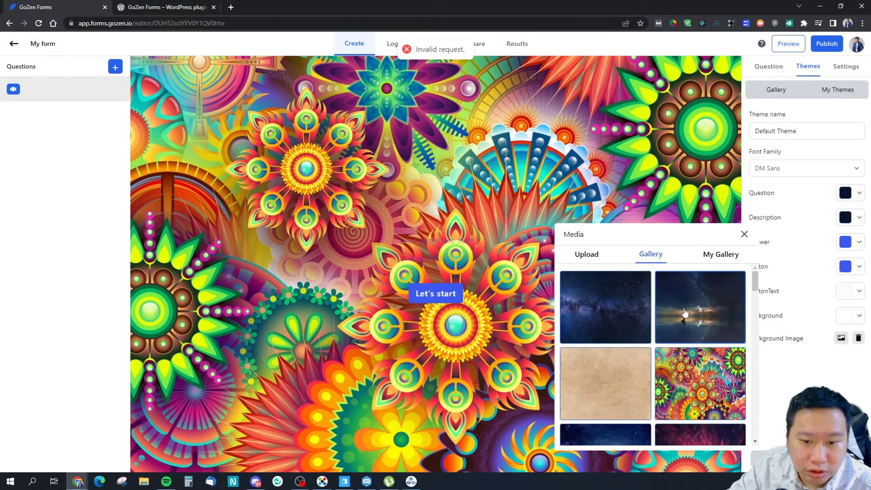
pyautogui.scroll(-3, 684, 312)
pyautogui.scroll(3, 662, 335)
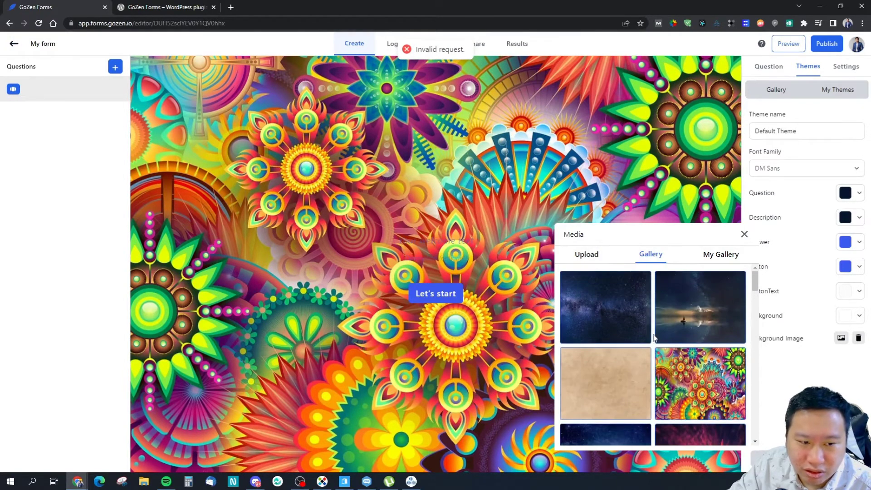
pyautogui.click(638, 373)
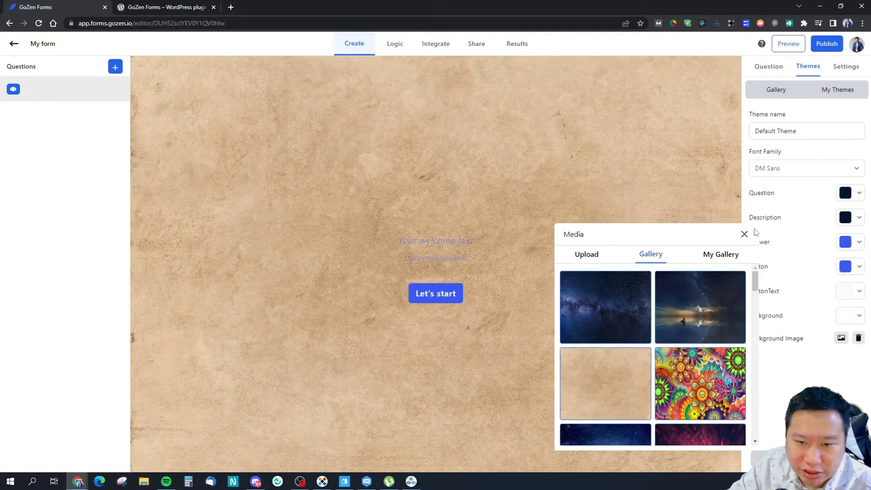
# Step: Close the image gallery and set the Default Theme's answer colour to black (000000)
pyautogui.press('Escape')
pyautogui.click(838, 239)
pyautogui.moveTo(777, 276); pyautogui.dragTo(731, 246)
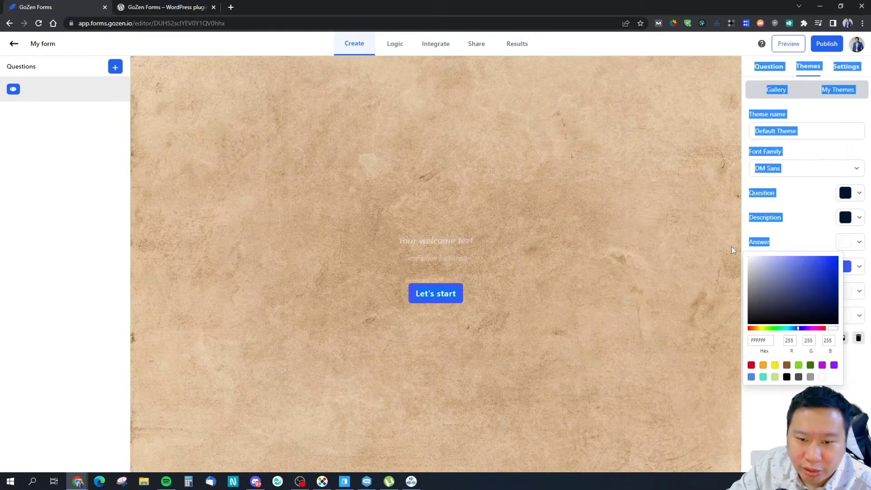
pyautogui.click(796, 287)
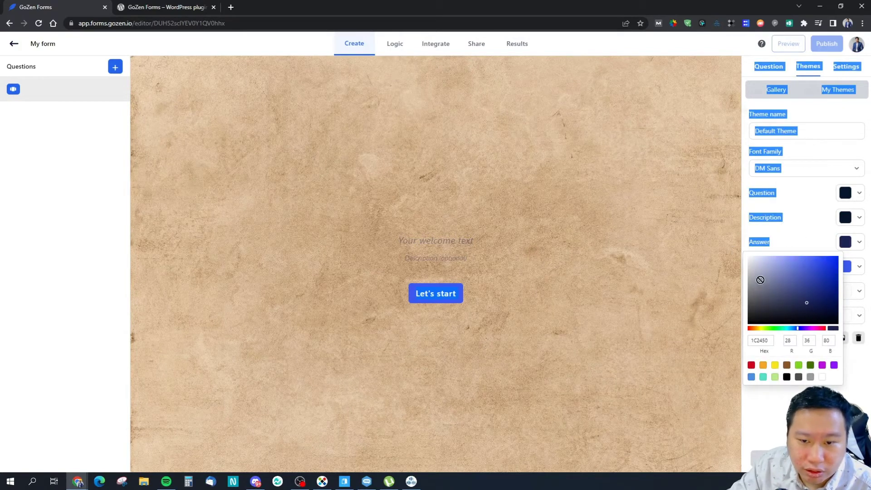
pyautogui.click(840, 241)
pyautogui.click(840, 242)
pyautogui.moveTo(766, 277); pyautogui.dragTo(734, 255)
pyautogui.moveTo(767, 294)
pyautogui.mouseDown()
pyautogui.moveTo(761, 313)
pyautogui.moveTo(724, 276)
pyautogui.moveTo(832, 369)
pyautogui.mouseUp()
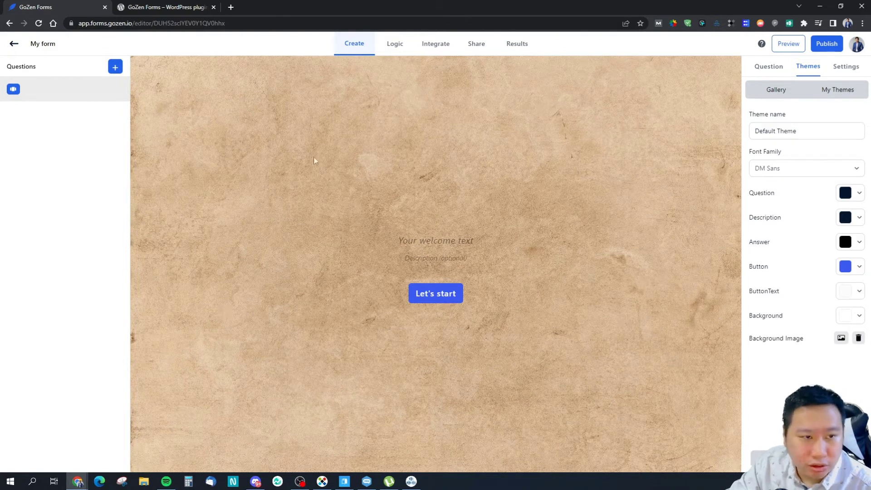
# Step: Add a Paragraph question right after the welcome screen and save the pending theme changes
pyautogui.click(115, 67)
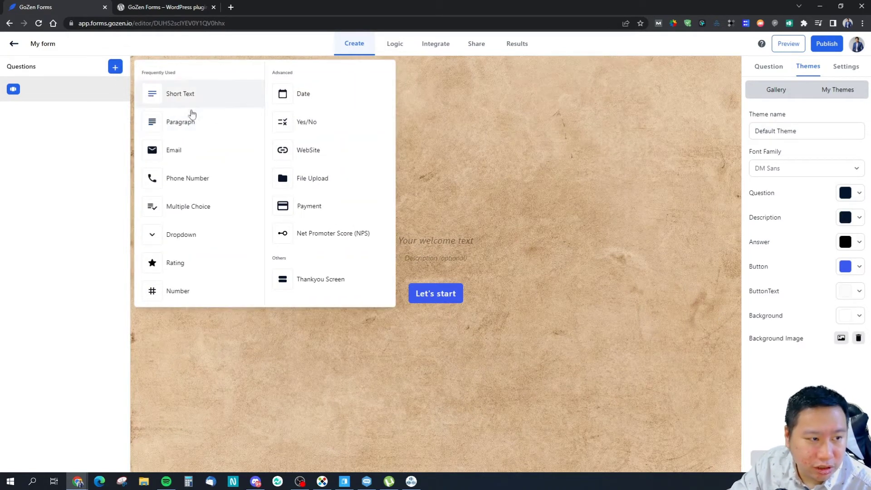
pyautogui.click(189, 119)
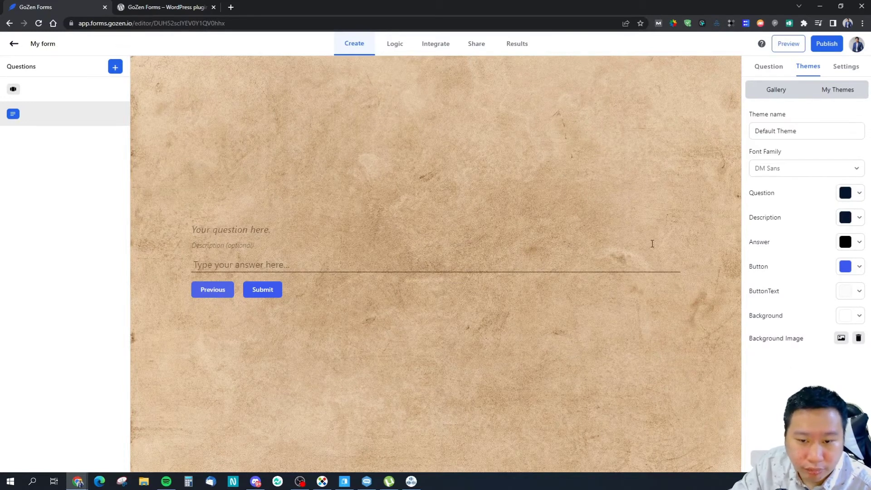
pyautogui.click(768, 67)
pyautogui.click(523, 278)
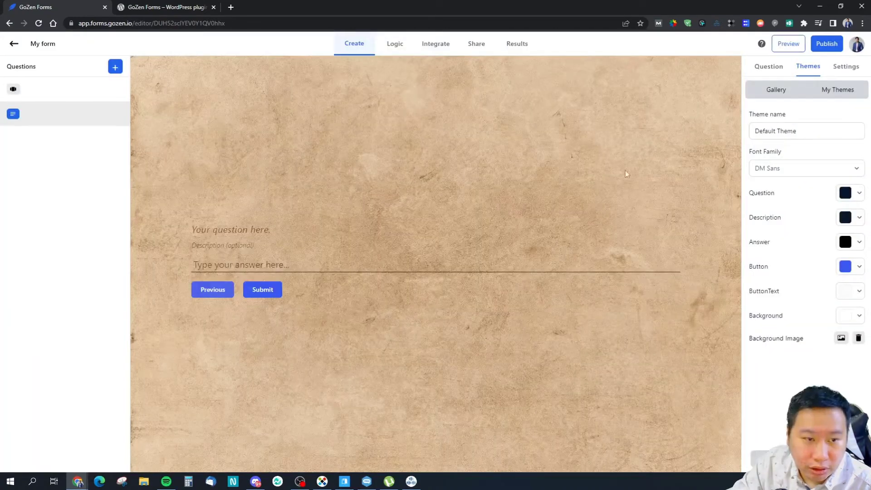
pyautogui.click(769, 68)
# Step: Finish saving the theme changes, then go back to the Themes settings' Gallery
pyautogui.click(512, 275)
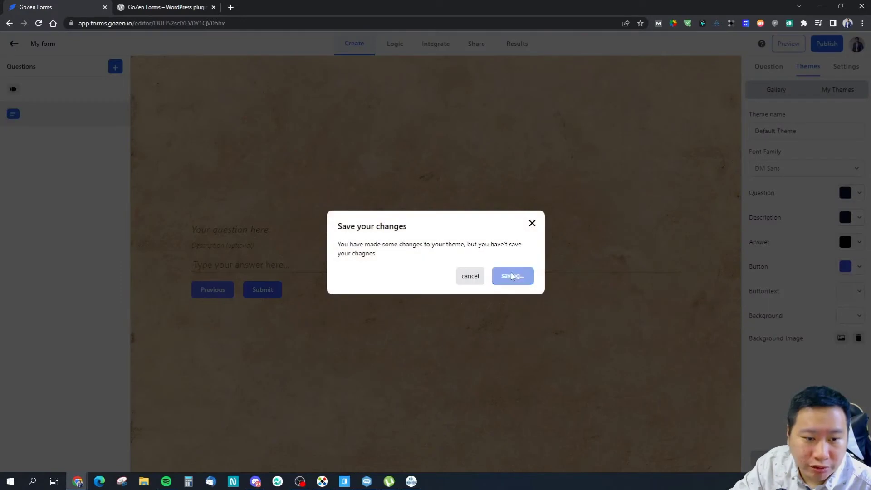
pyautogui.click(783, 72)
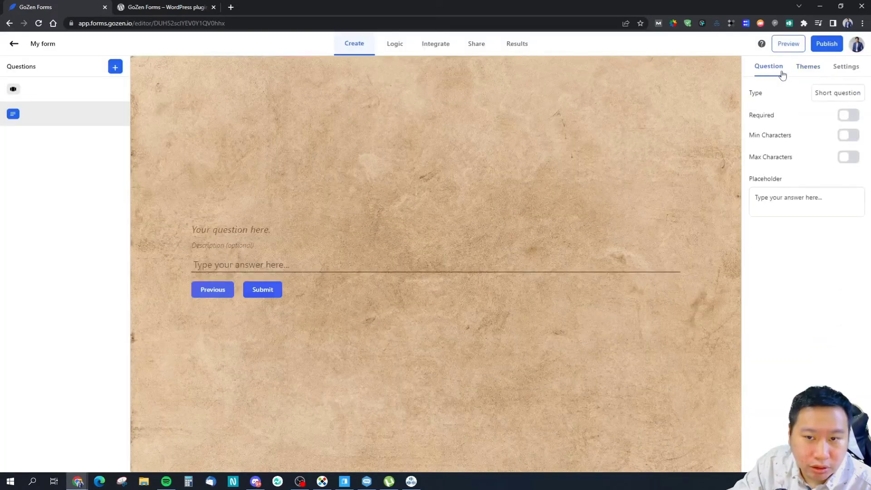
pyautogui.click(808, 66)
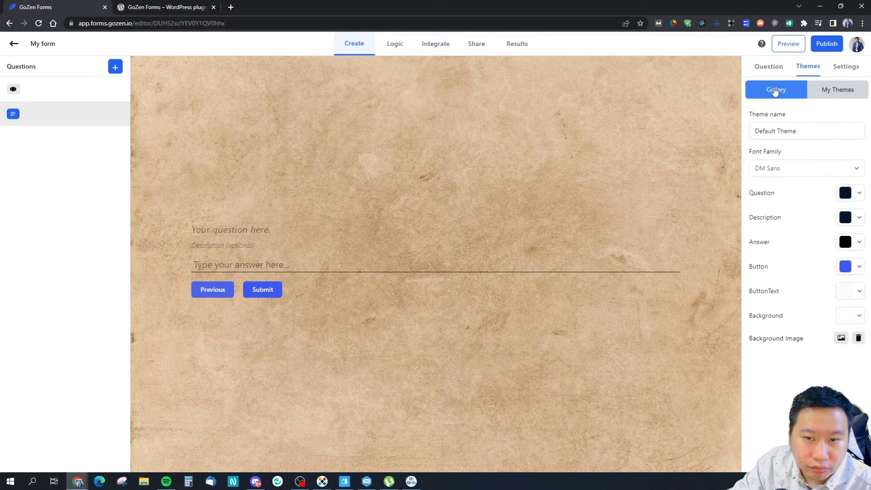
pyautogui.click(769, 67)
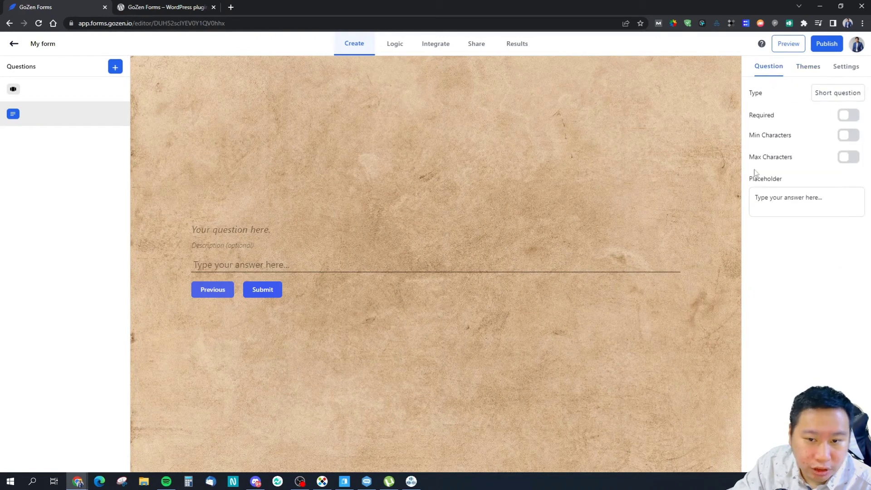
pyautogui.click(815, 68)
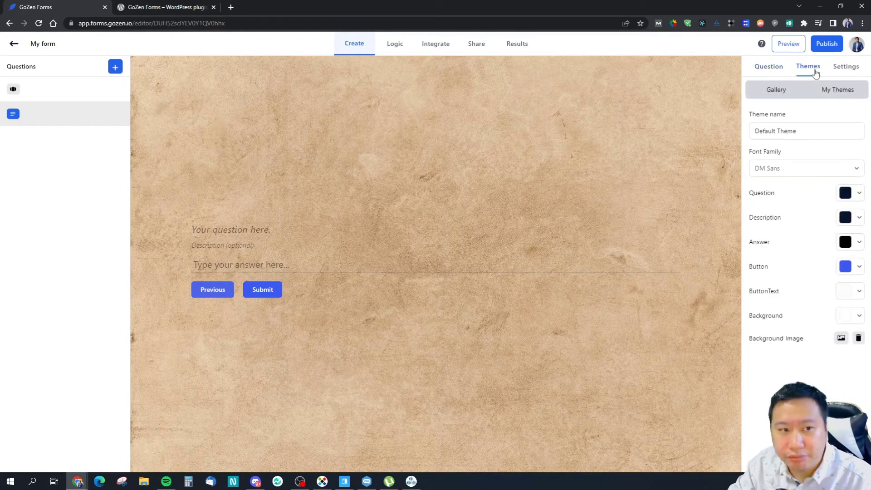
pyautogui.click(802, 96)
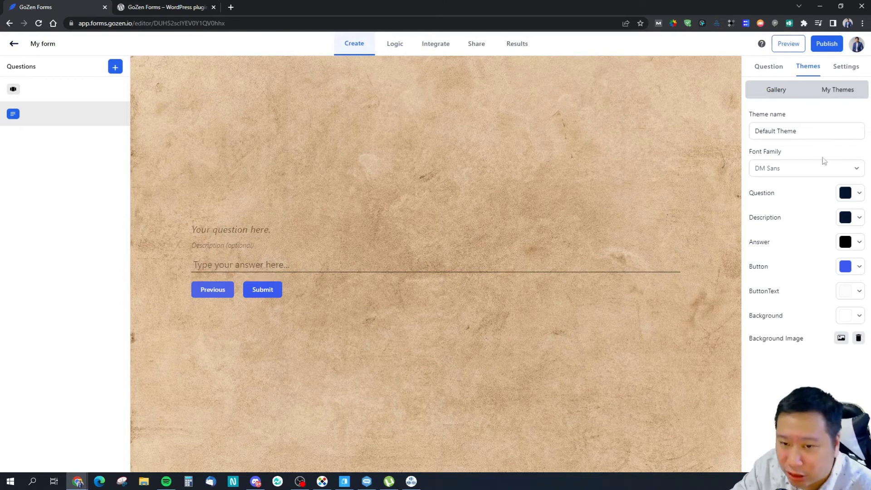
# Step: Set the Default Theme background to the stock night-sky sailboat image and check it on each screen
pyautogui.click(842, 338)
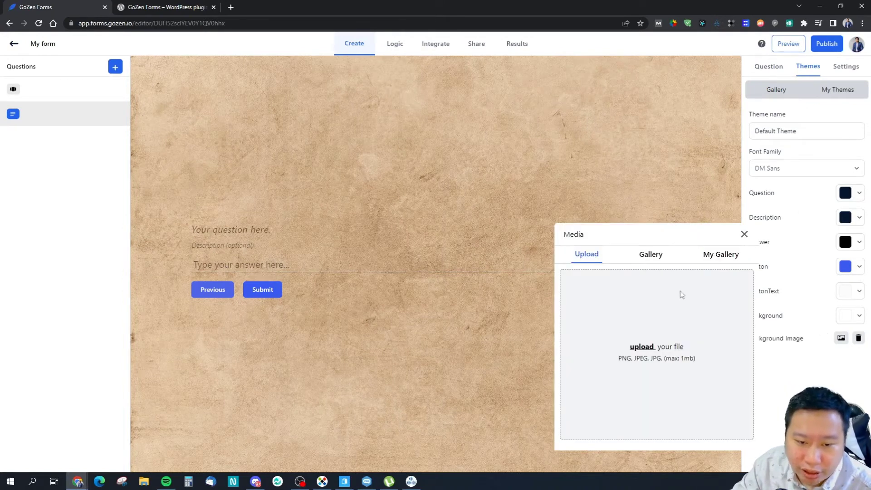
pyautogui.click(665, 254)
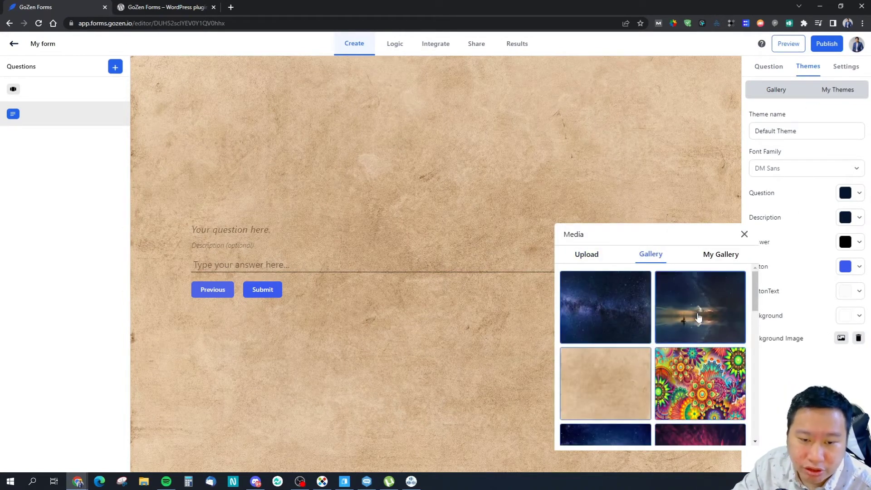
pyautogui.click(711, 372)
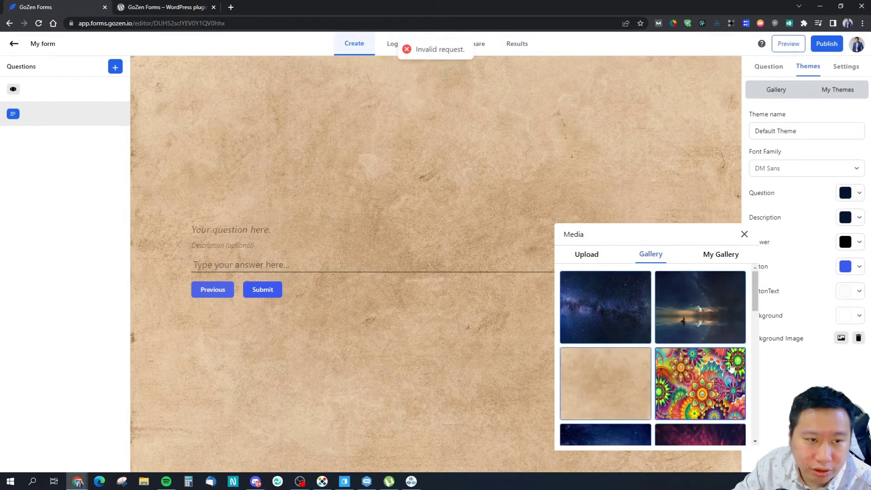
pyautogui.click(688, 330)
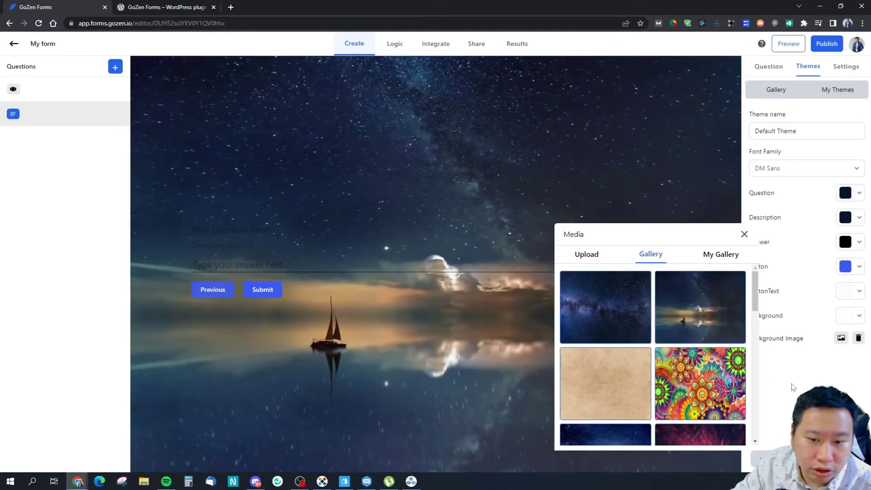
pyautogui.click(743, 234)
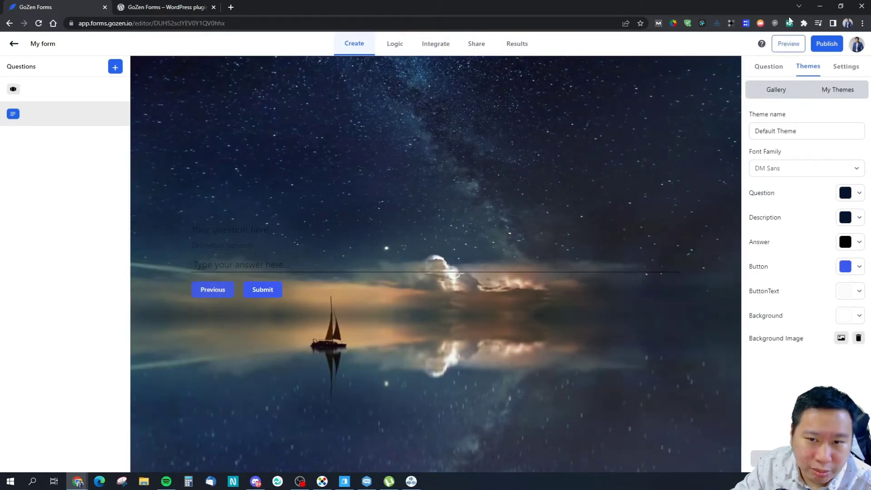
pyautogui.click(90, 93)
pyautogui.click(90, 116)
pyautogui.click(87, 91)
pyautogui.click(85, 121)
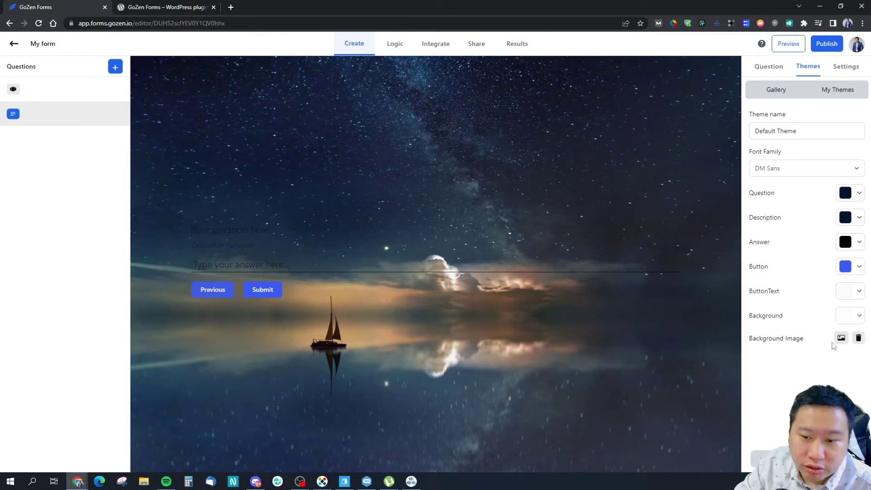
# Step: Delete the theme's background image, leaving plain white, and bring up the question-type menu
pyautogui.click(858, 338)
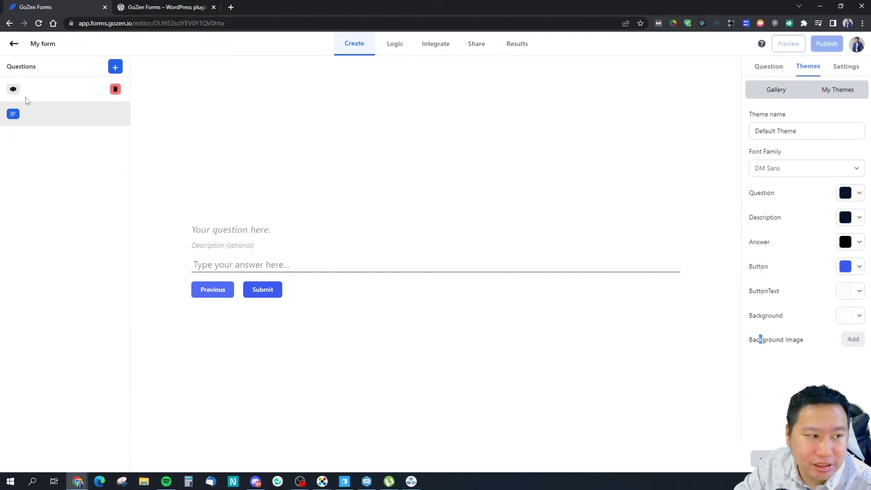
pyautogui.click(27, 93)
pyautogui.click(50, 113)
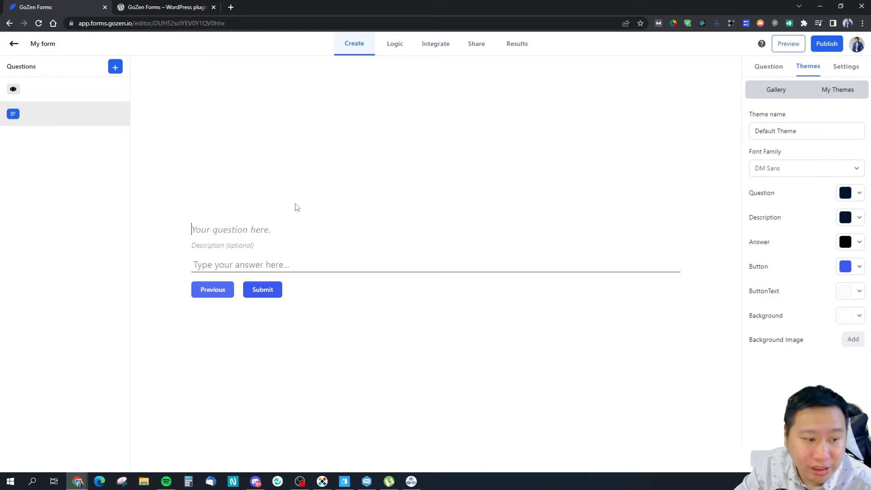
pyautogui.click(115, 66)
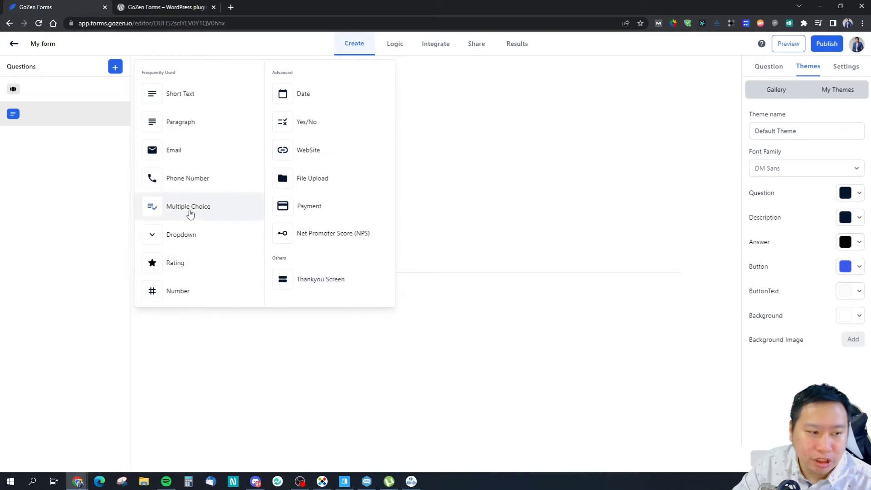
# Step: Add a Multiple Choice question as the third question and save the theme changes
pyautogui.click(190, 213)
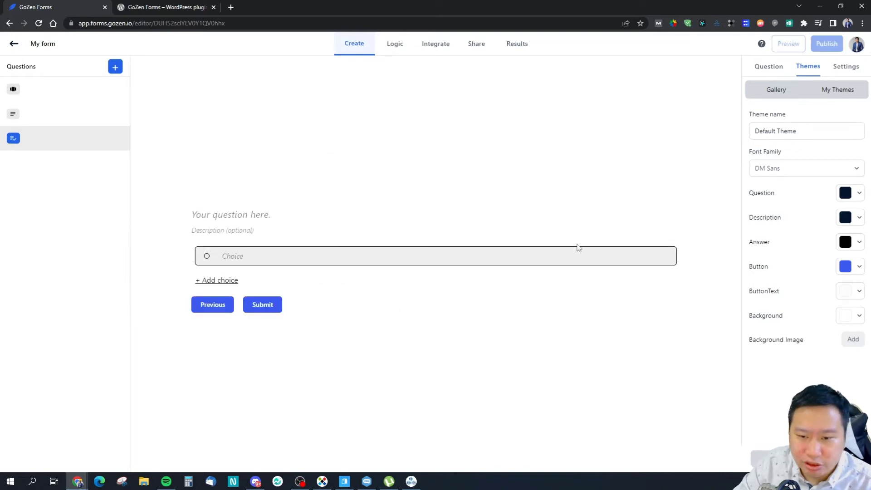
pyautogui.click(773, 67)
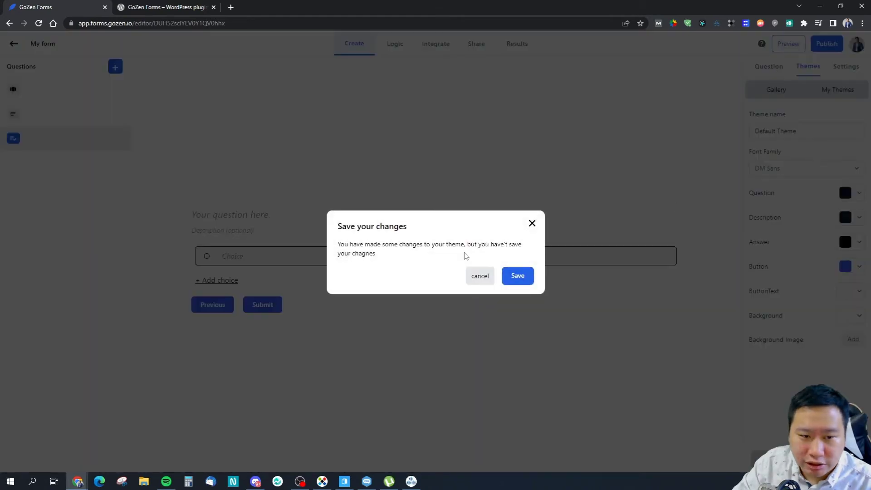
pyautogui.click(522, 278)
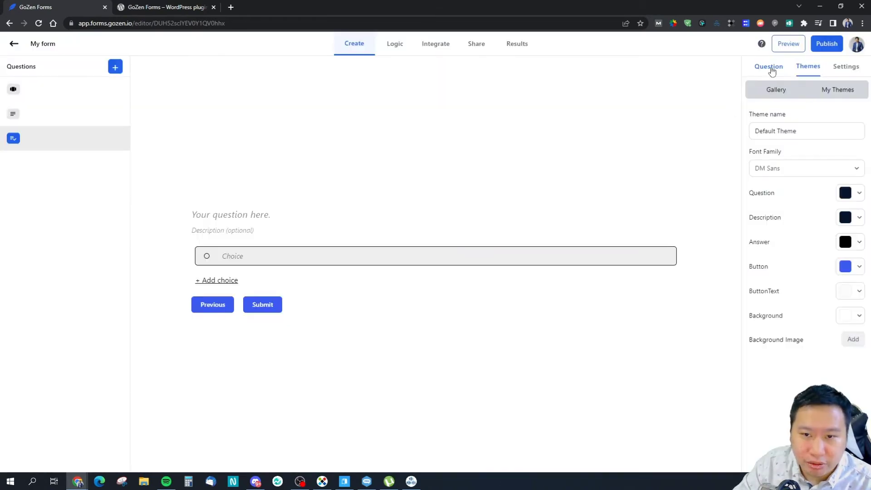
pyautogui.click(762, 71)
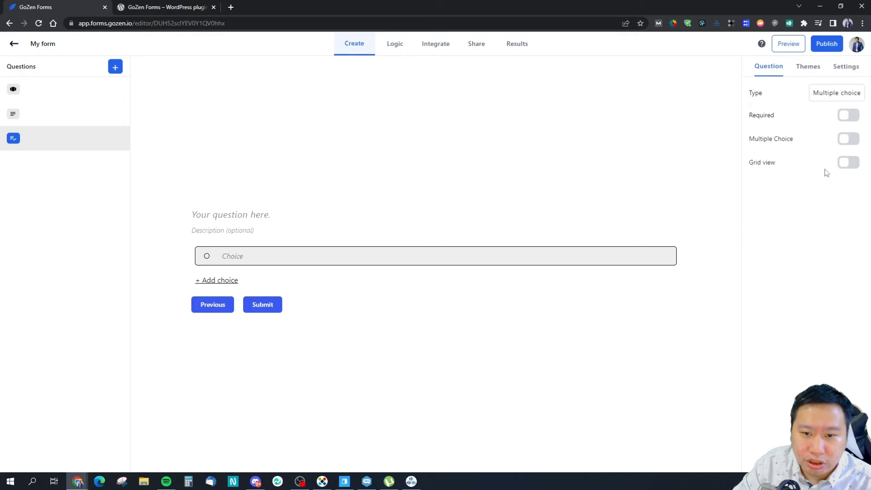
# Step: Add extra blank choices to the multiple-choice question and keep them as a vertical list, not a grid
pyautogui.click(848, 163)
pyautogui.click(216, 280)
pyautogui.click(217, 280)
pyautogui.click(217, 279)
pyautogui.click(217, 280)
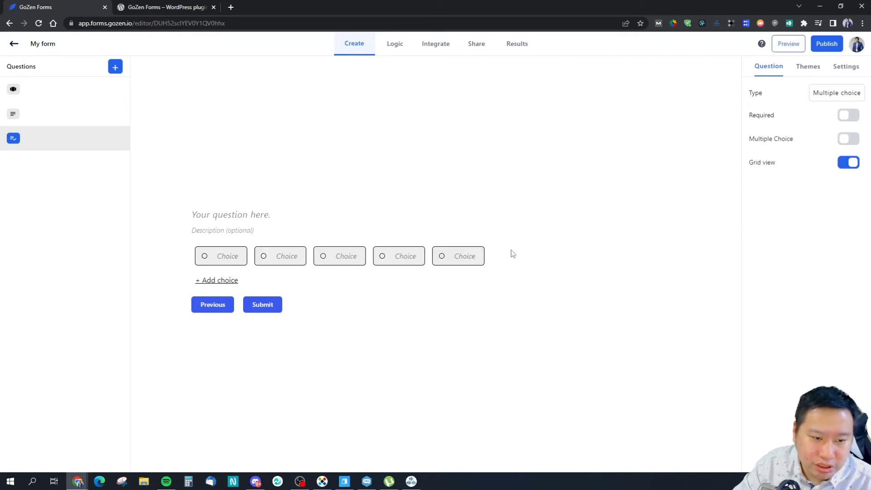
pyautogui.click(846, 163)
pyautogui.scroll(-1, 425, 278)
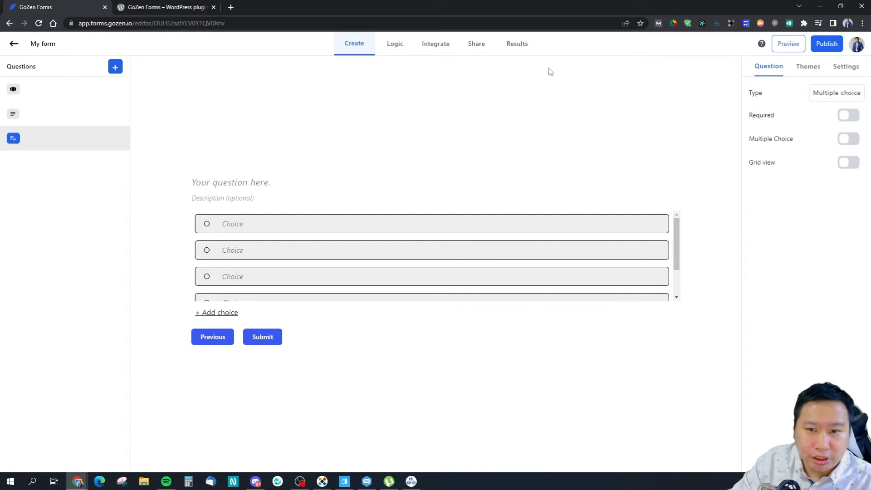
# Step: Choose a question as the If condition of a logic rule
pyautogui.click(847, 68)
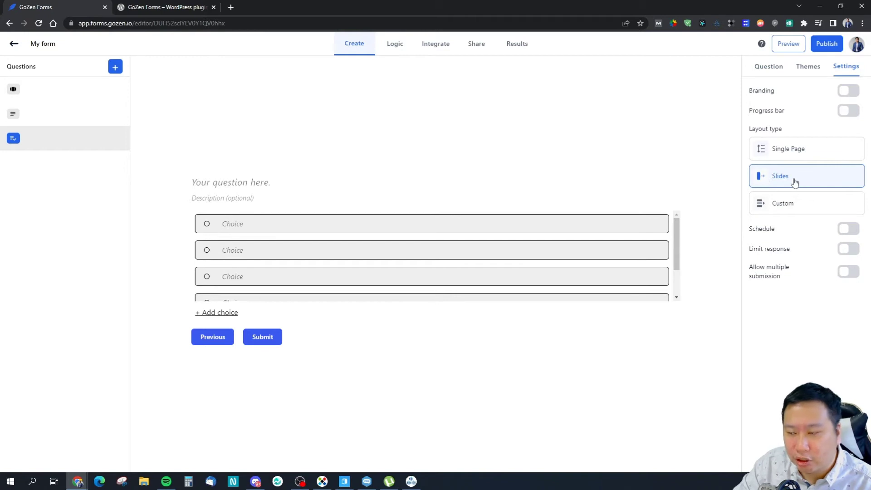
pyautogui.click(394, 45)
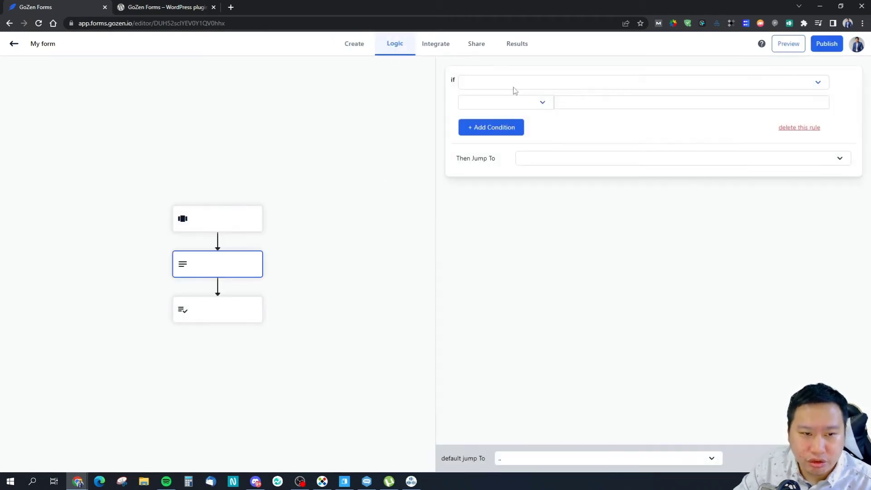
pyautogui.click(512, 82)
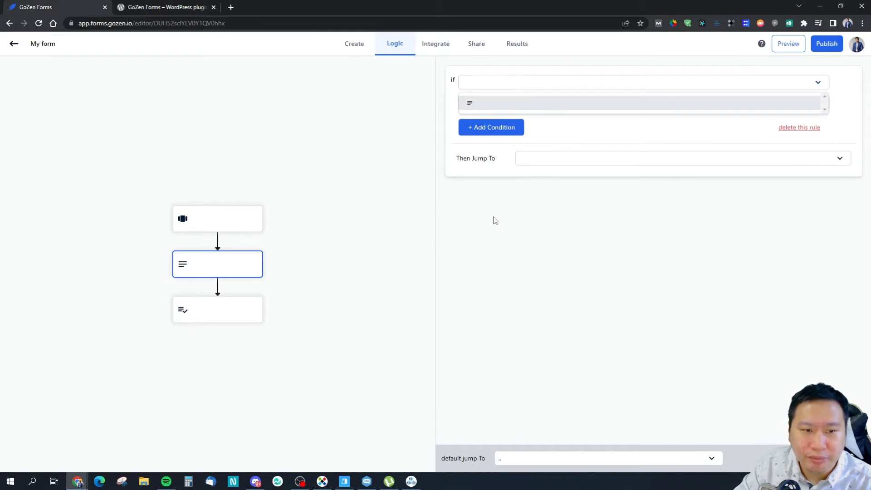
pyautogui.click(503, 102)
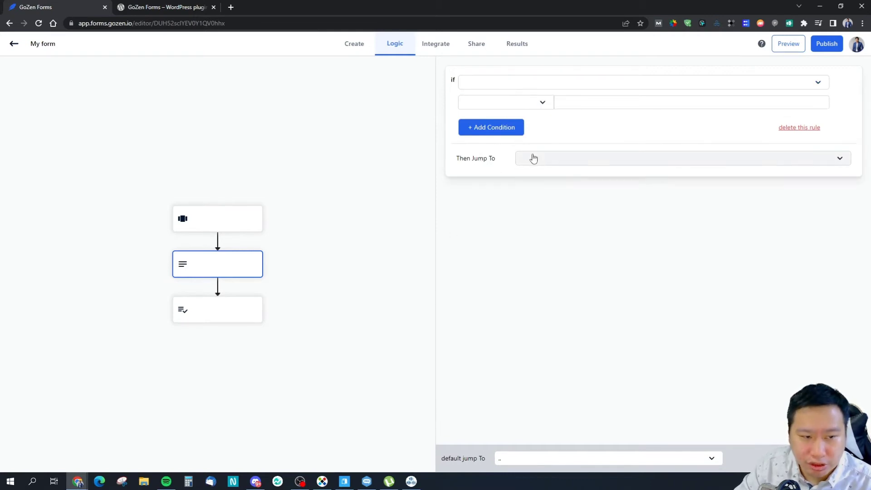
# Step: Switch the form's Layout type to Custom, splitting it into pages 1–3
pyautogui.click(434, 47)
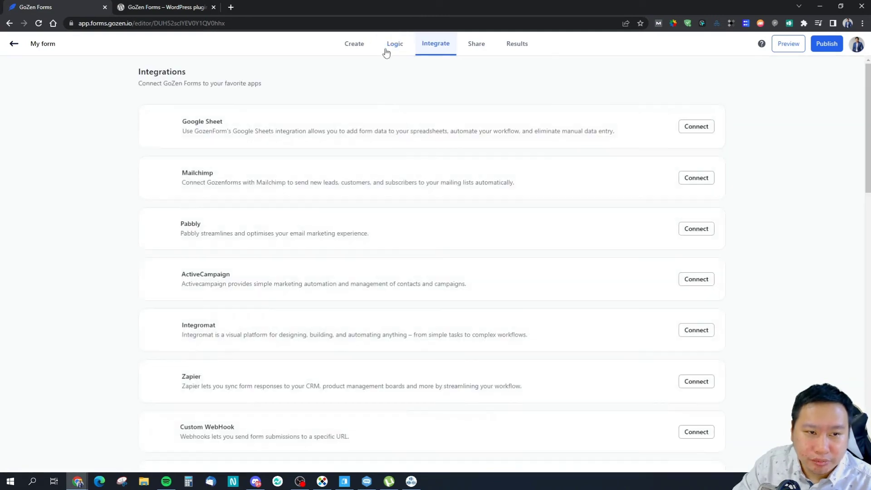
pyautogui.click(358, 46)
pyautogui.click(787, 206)
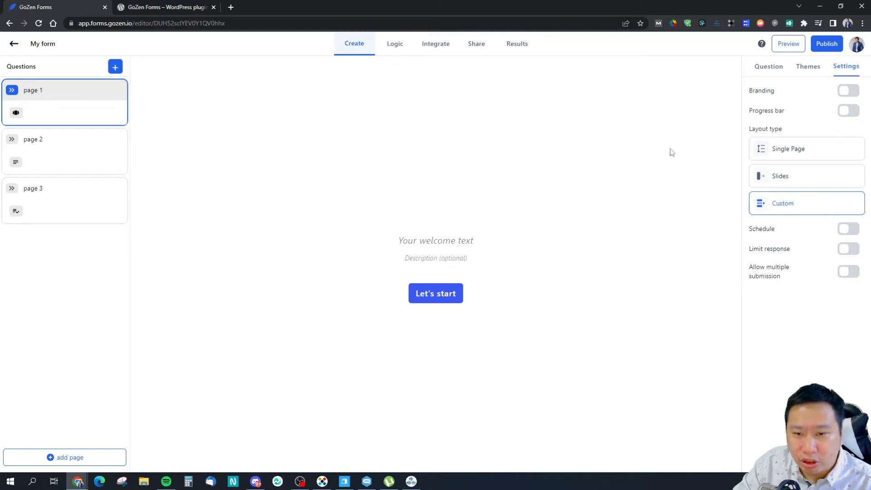
pyautogui.click(775, 152)
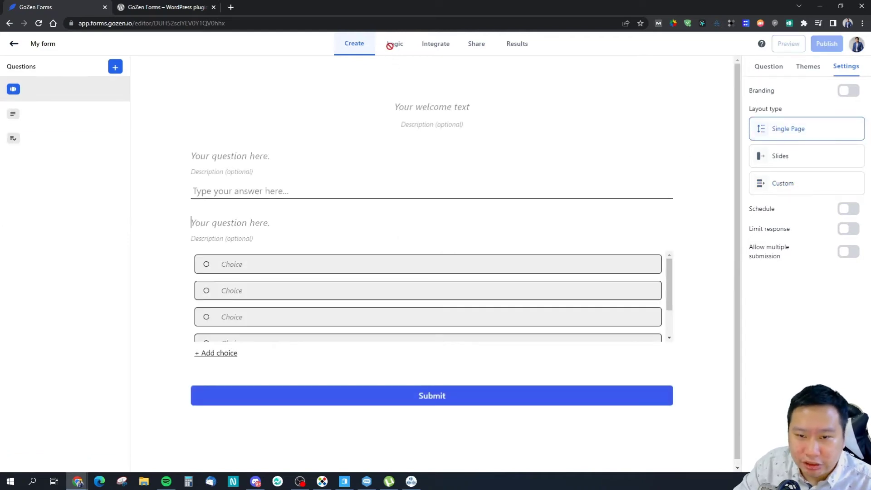
pyautogui.click(784, 181)
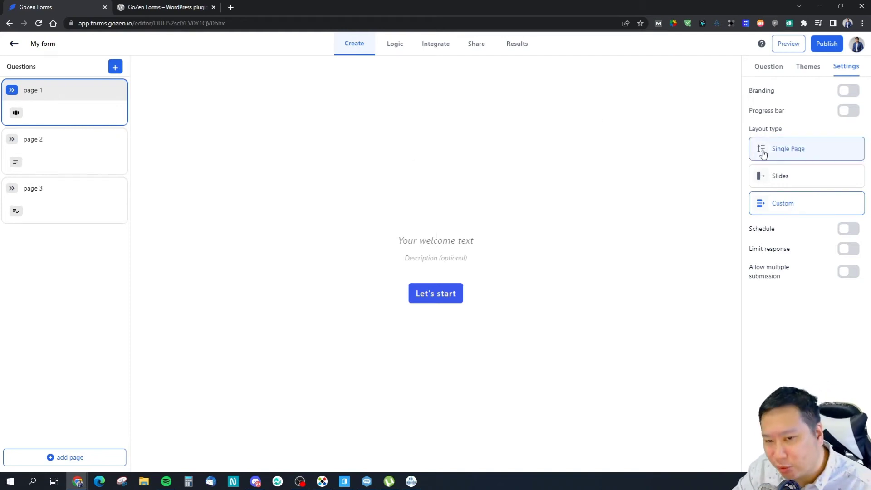
pyautogui.click(801, 155)
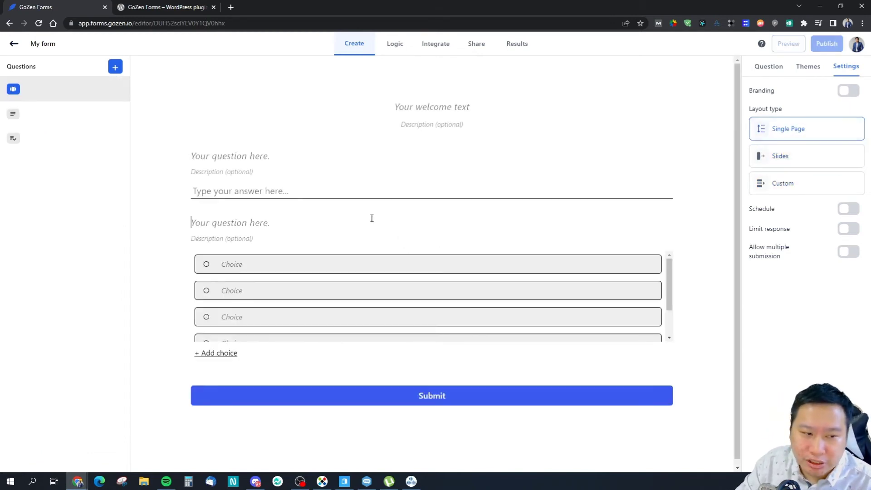
pyautogui.scroll(-2, 344, 250)
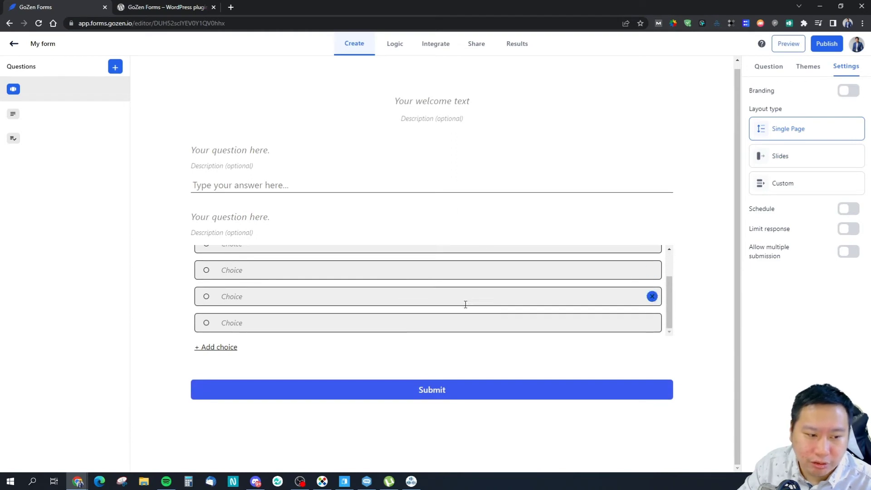
pyautogui.click(787, 152)
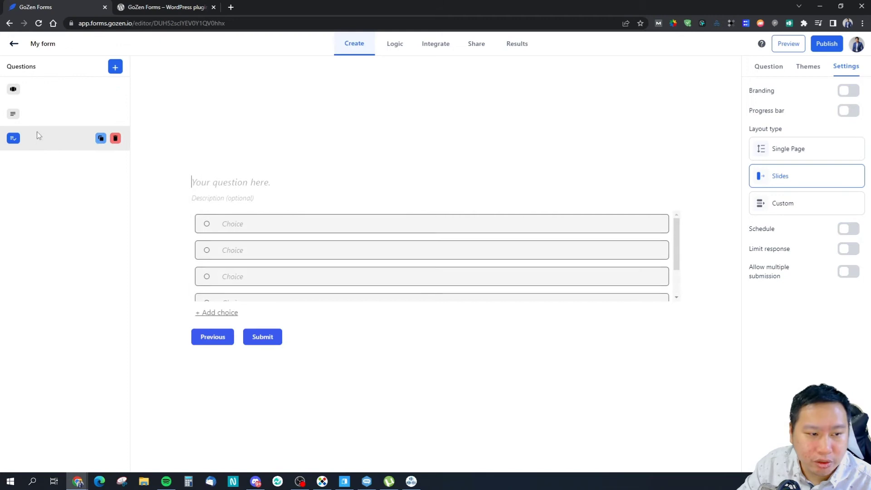
# Step: Return to the Custom layout and add a Phone Number question to page 2
pyautogui.click(805, 202)
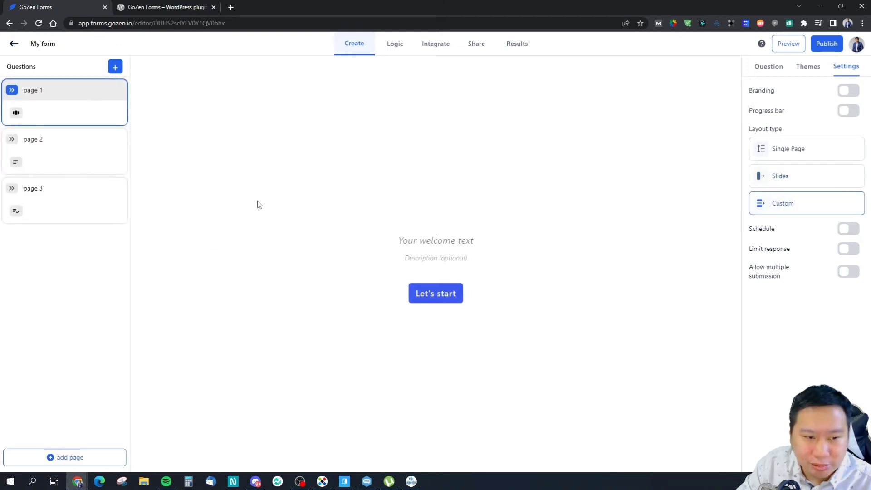
pyautogui.click(33, 148)
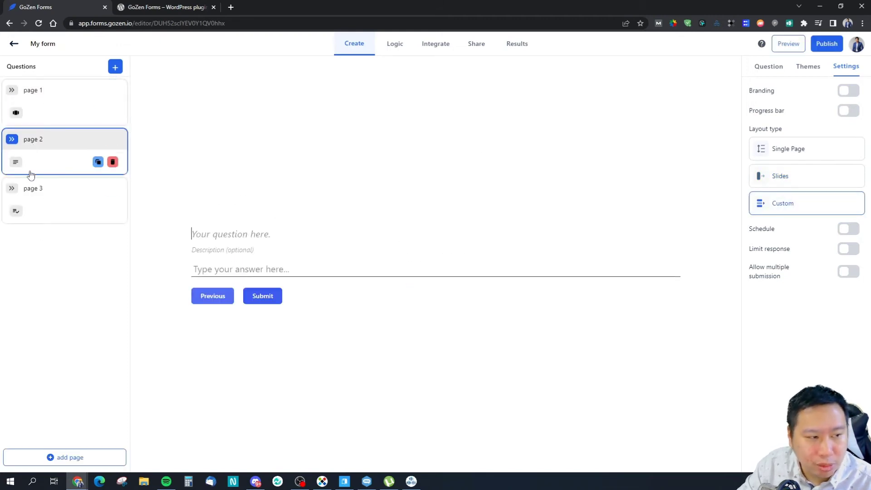
pyautogui.click(115, 66)
pyautogui.click(187, 178)
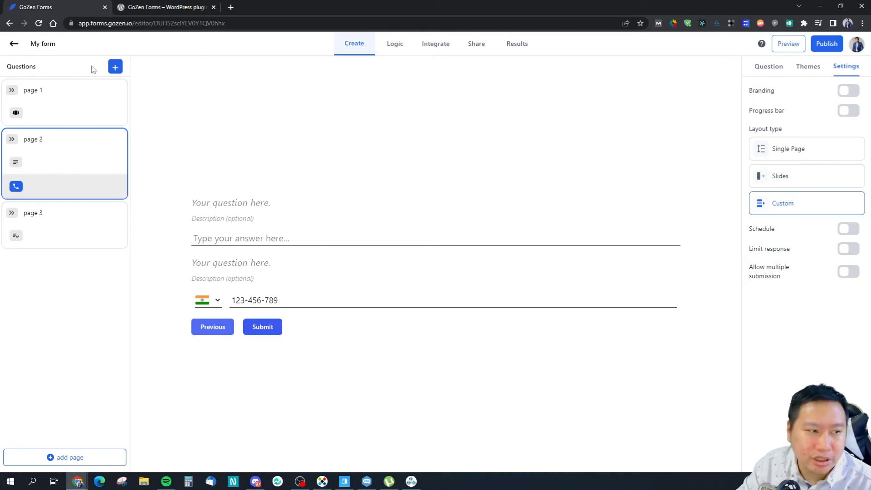
# Step: Delete page 3's multiple-choice question and add two Date questions in its place
pyautogui.click(116, 67)
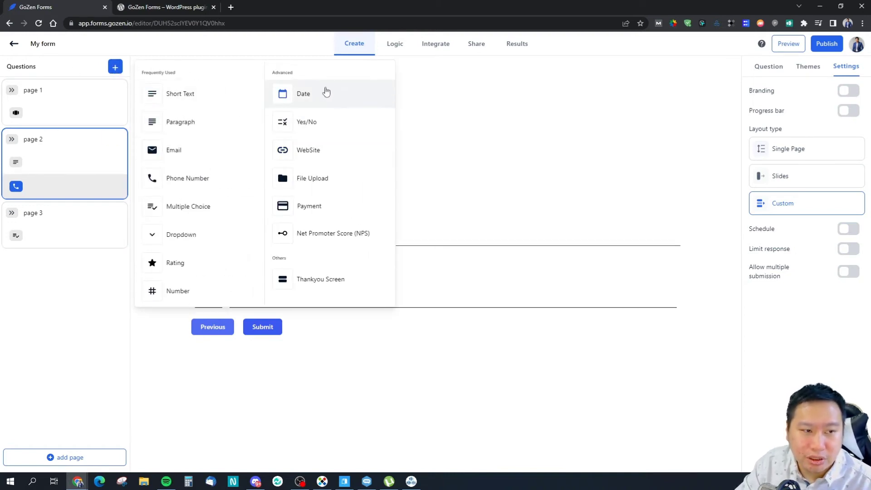
pyautogui.click(37, 233)
pyautogui.click(111, 237)
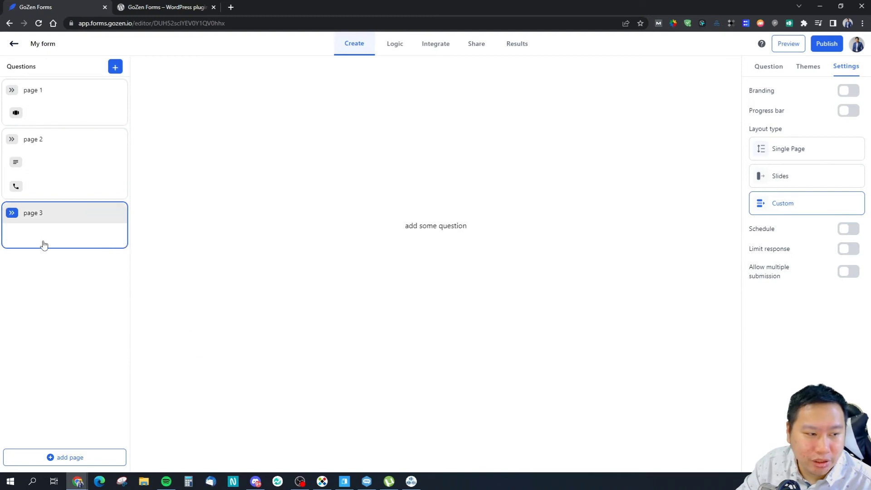
pyautogui.click(115, 66)
pyautogui.click(301, 94)
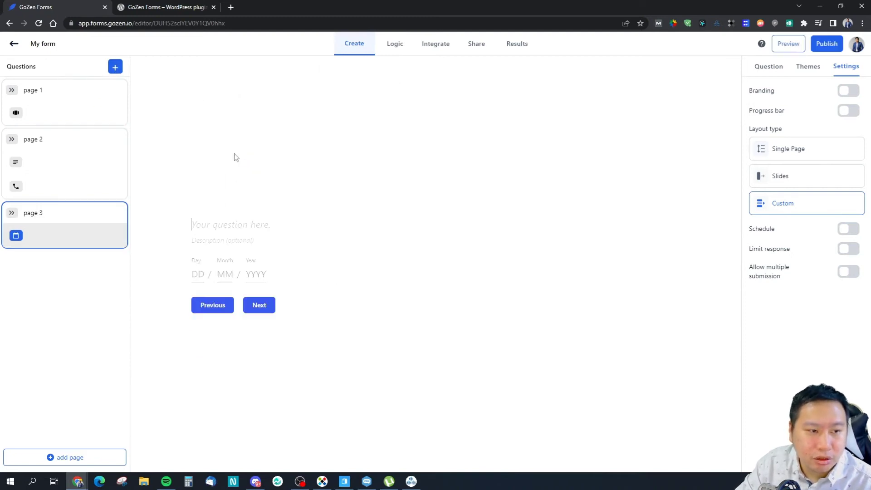
pyautogui.click(115, 67)
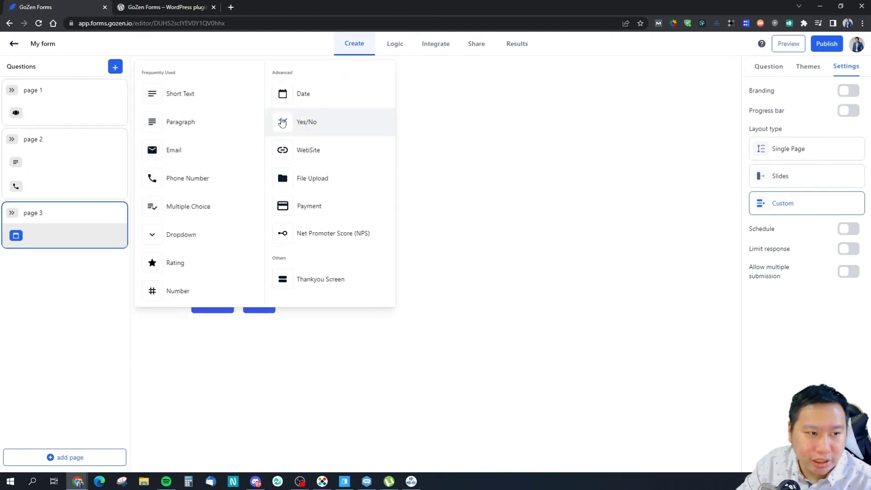
pyautogui.click(290, 94)
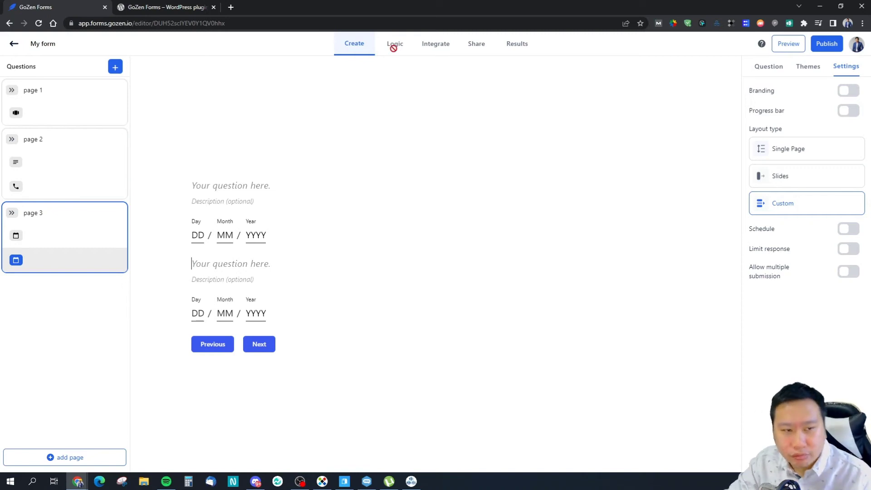
# Step: Bring up the Integrate page and browse the top of the integrations list from Google Sheet
pyautogui.click(438, 48)
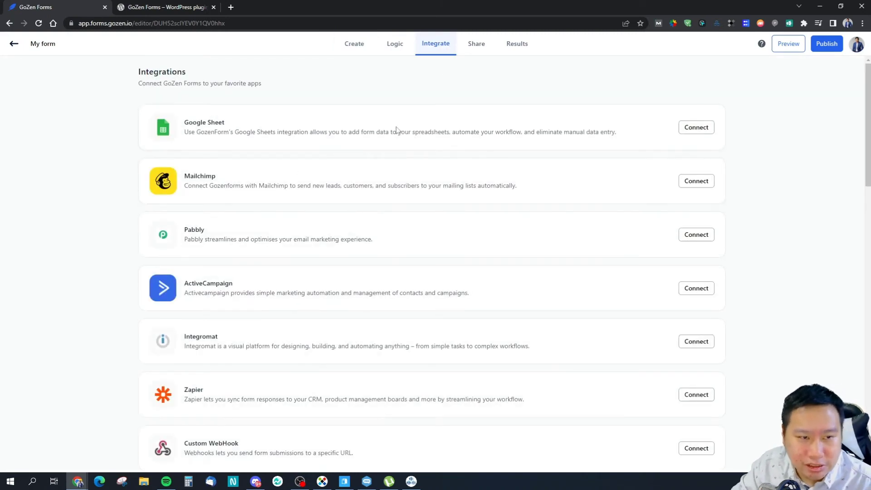
pyautogui.scroll(-10, 358, 155)
pyautogui.scroll(5, 361, 174)
pyautogui.scroll(5, 361, 174)
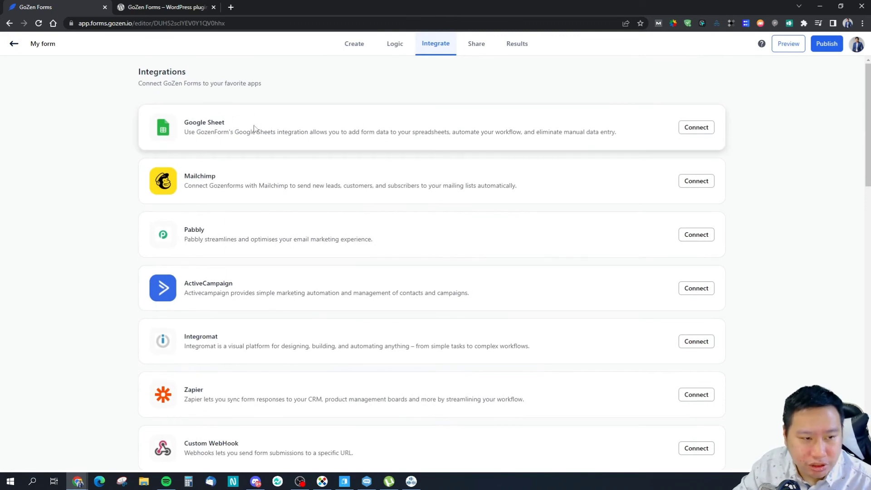
pyautogui.scroll(-1, 272, 186)
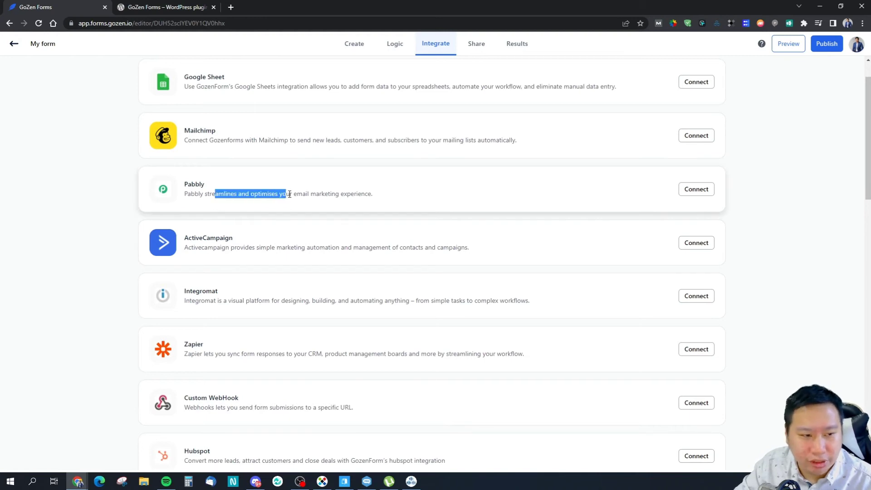
pyautogui.moveTo(184, 234); pyautogui.dragTo(287, 258)
pyautogui.scroll(-3, 227, 246)
pyautogui.moveTo(184, 257); pyautogui.dragTo(260, 272)
pyautogui.click(284, 269)
pyautogui.scroll(-2, 213, 254)
pyautogui.scroll(-2, 245, 236)
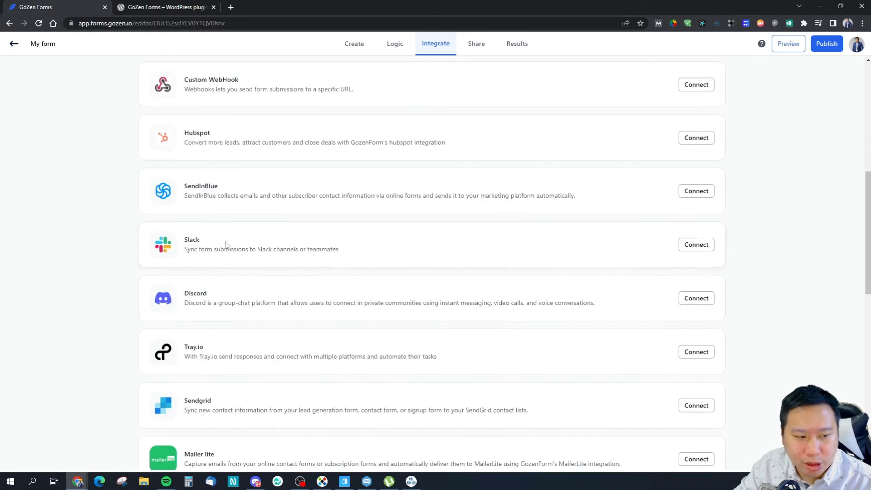
pyautogui.scroll(-2, 289, 214)
pyautogui.moveTo(190, 159); pyautogui.dragTo(220, 169)
pyautogui.click(265, 229)
pyautogui.click(272, 233)
# Step: Scroll further down the integrations list past Discord and Tray.io to Vbout
pyautogui.moveTo(264, 229); pyautogui.dragTo(310, 209)
pyautogui.scroll(-3, 272, 233)
pyautogui.scroll(3, 258, 223)
pyautogui.click(312, 224)
pyautogui.scroll(-3, 291, 238)
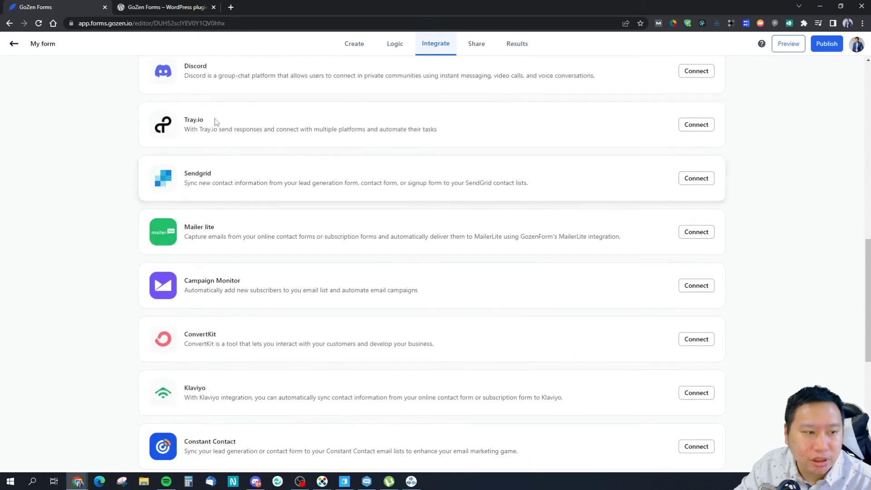
pyautogui.moveTo(183, 118); pyautogui.dragTo(278, 132)
pyautogui.click(214, 178)
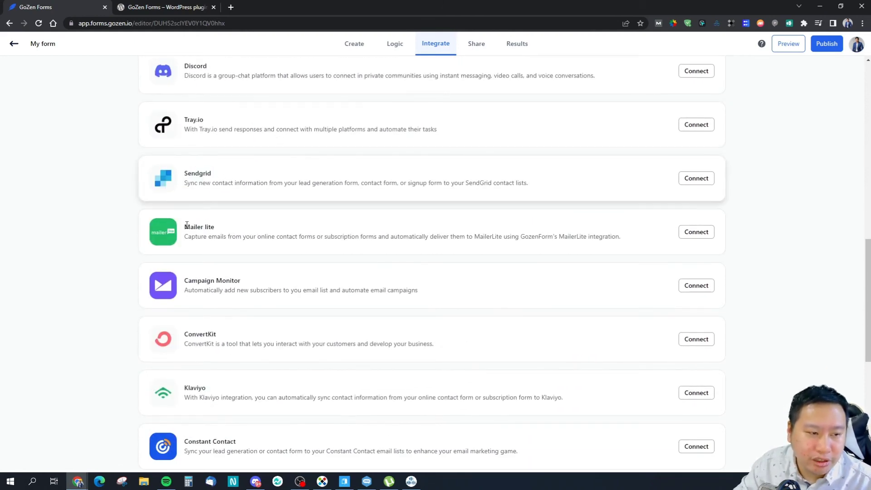
pyautogui.scroll(-1, 273, 248)
pyautogui.scroll(-2, 272, 248)
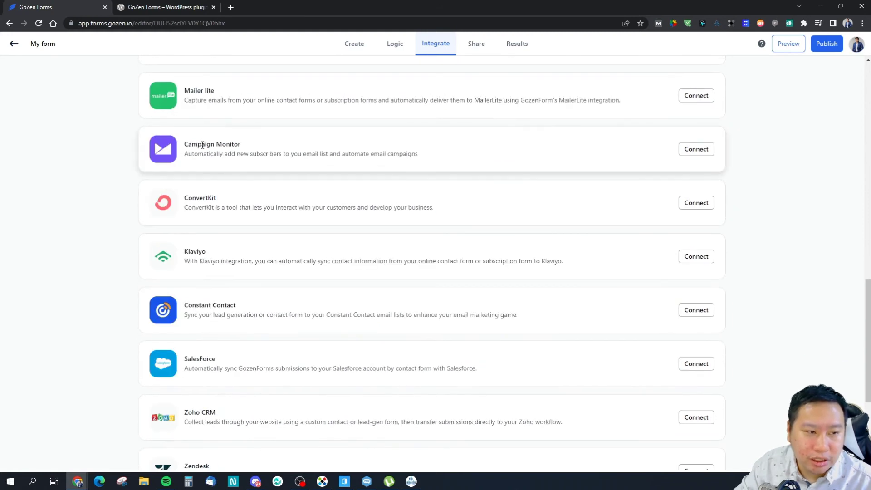
pyautogui.scroll(-2, 238, 164)
pyautogui.scroll(-2, 216, 206)
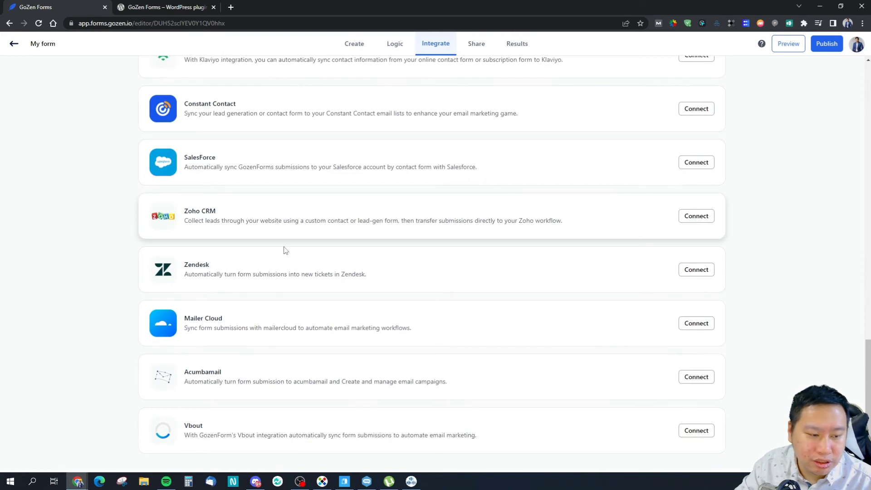
pyautogui.moveTo(185, 423); pyautogui.dragTo(258, 433)
pyautogui.click(258, 432)
pyautogui.scroll(4, 335, 403)
pyautogui.scroll(10, 350, 399)
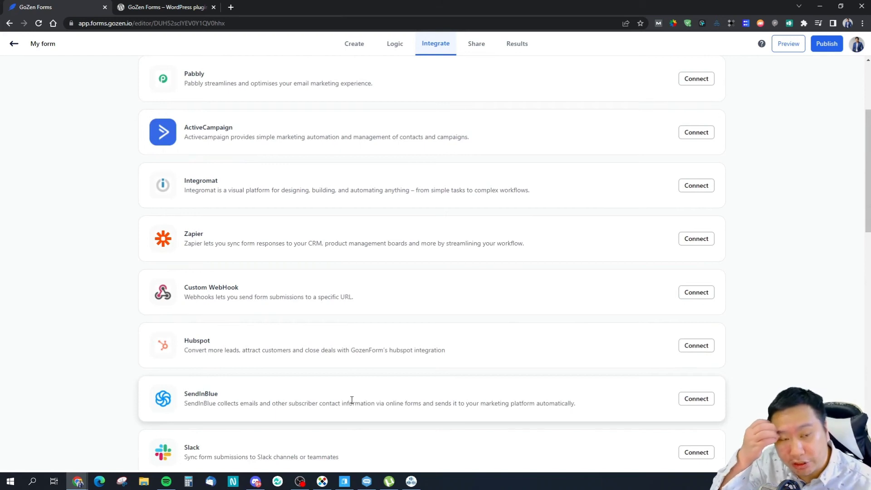
# Step: Show the Share page, comparing Popup, Slider and Side tab embed modes and settling on Side tab
pyautogui.click(476, 43)
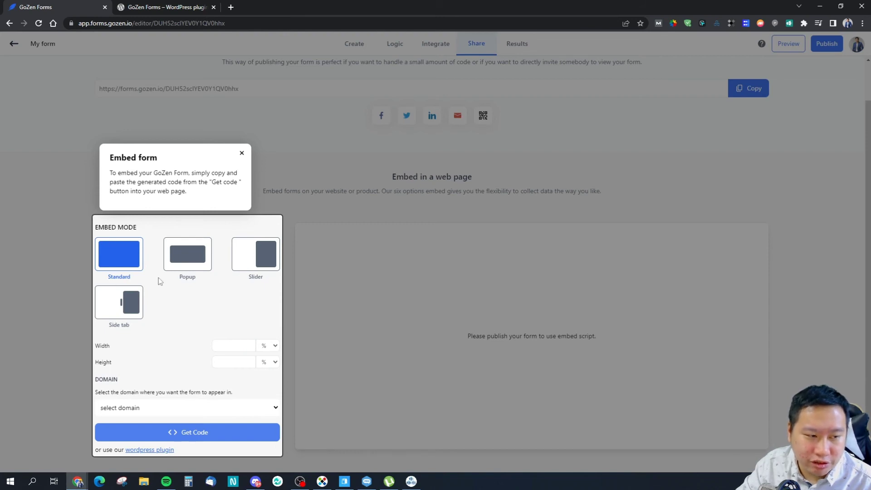
pyautogui.click(201, 265)
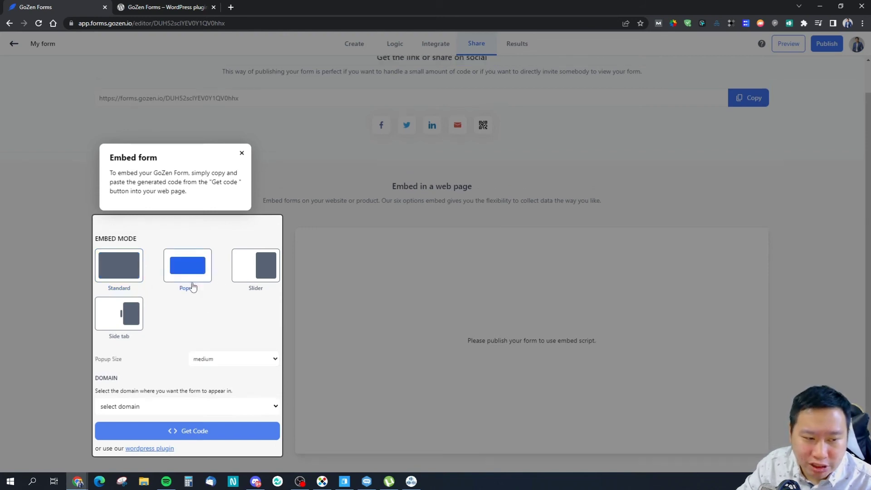
pyautogui.click(257, 272)
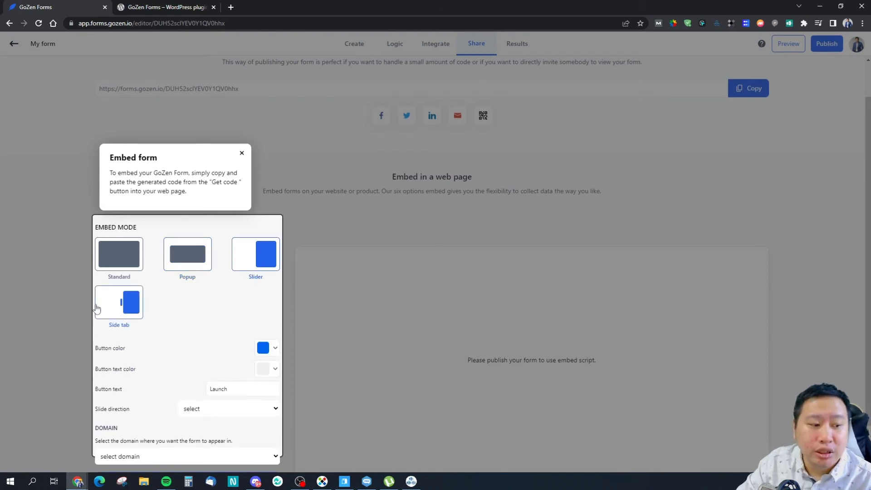
pyautogui.click(116, 305)
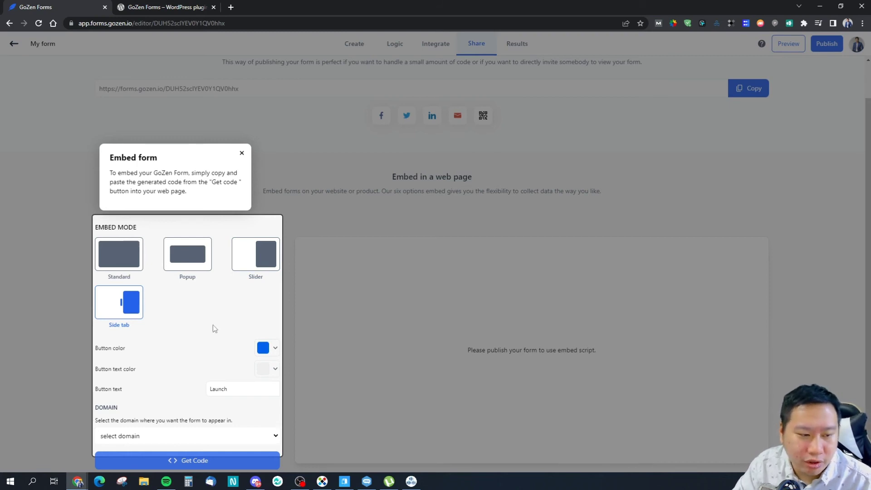
pyautogui.scroll(-1, 202, 349)
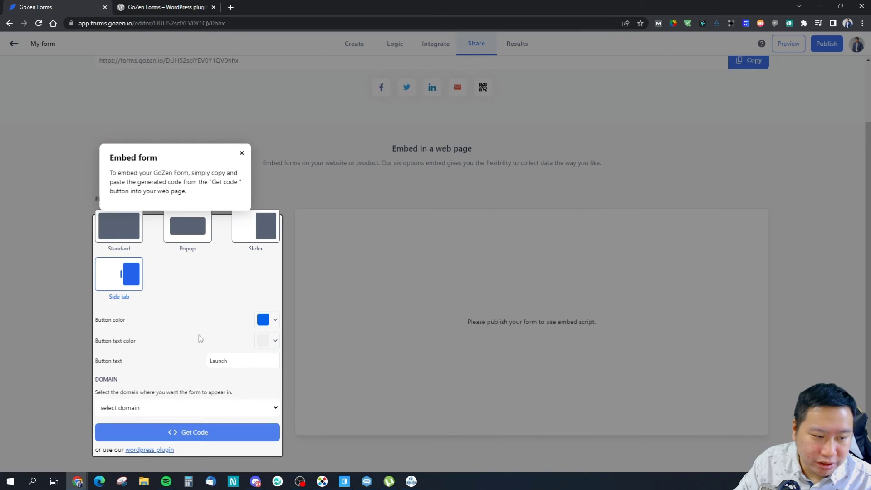
pyautogui.click(241, 153)
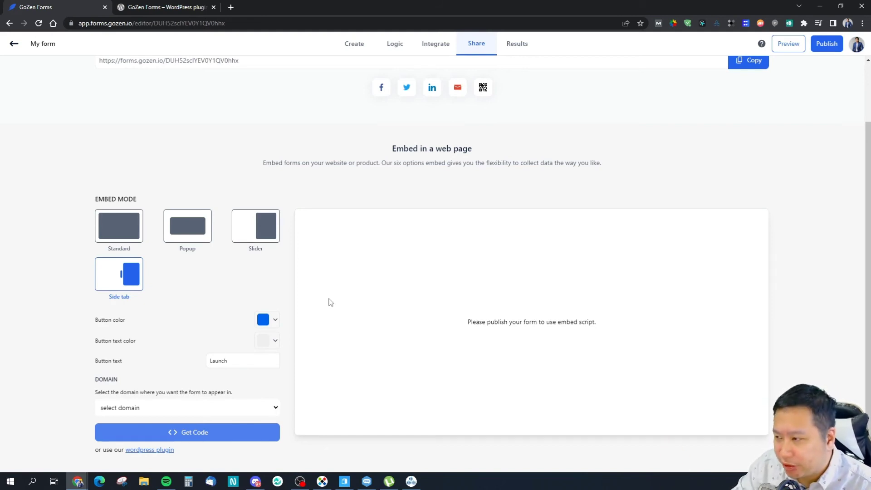
# Step: Copy the form's shareable link and load it in another browser tab, showing a broken-link page
pyautogui.scroll(2, 349, 295)
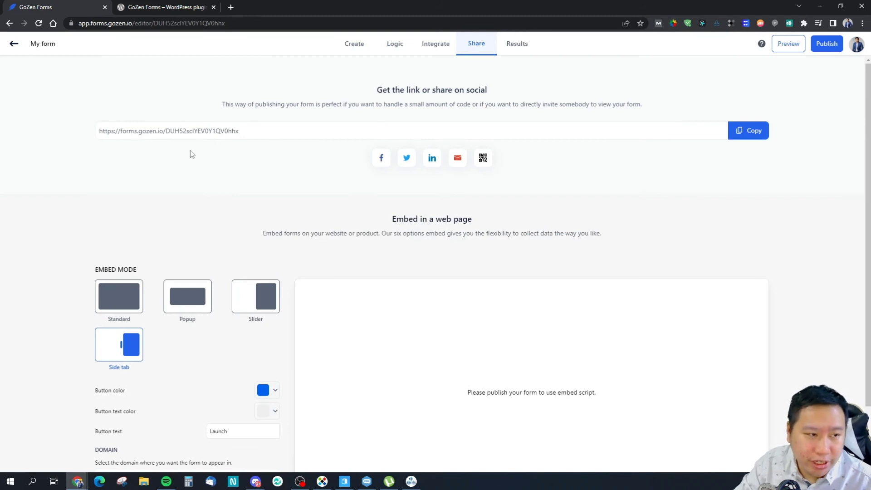
pyautogui.click(741, 136)
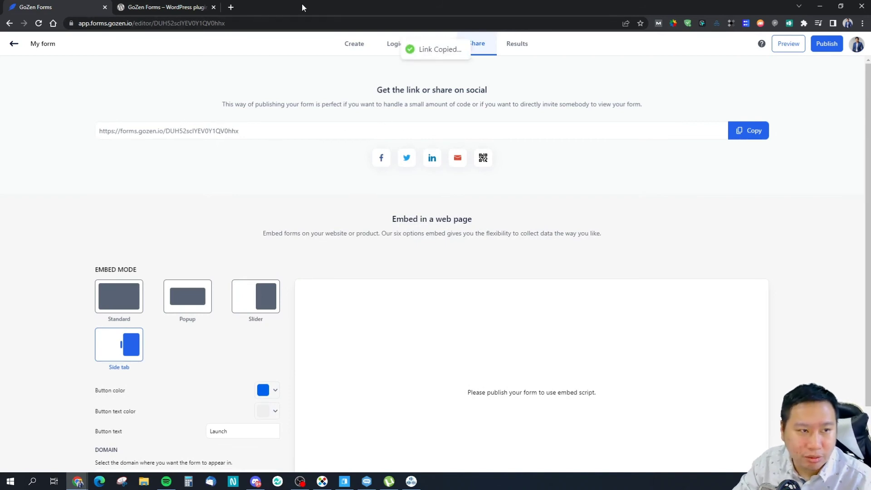
pyautogui.click(187, 7)
pyautogui.click(184, 23)
pyautogui.hotkey('ctrl', 'v')
pyautogui.press('Return')
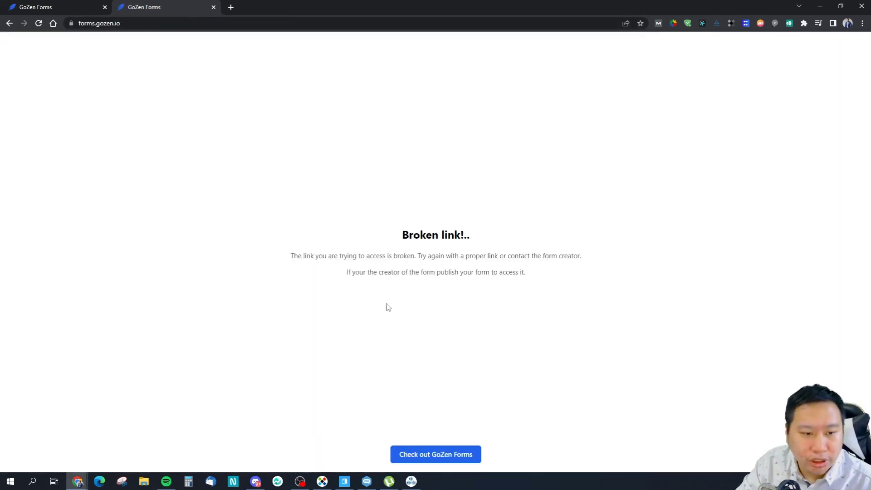
pyautogui.click(36, 6)
# Step: Publish the form and reload its link to start the live form
pyautogui.scroll(-2, 734, 218)
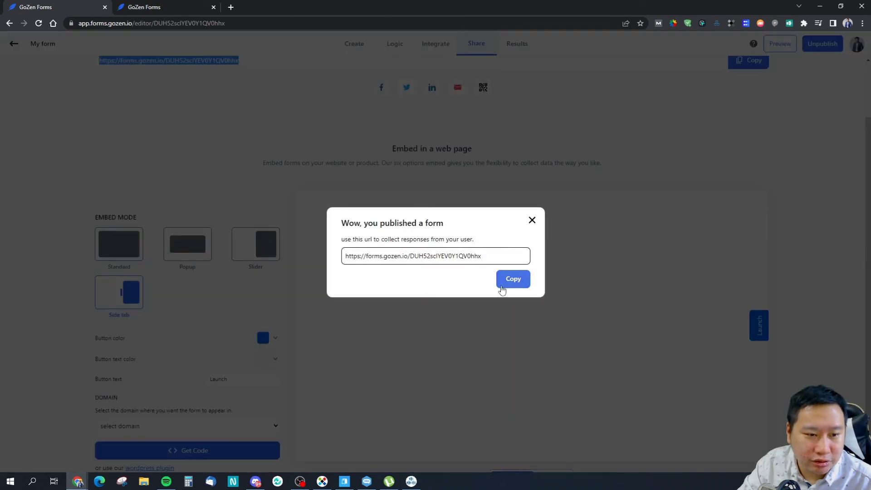
pyautogui.click(507, 281)
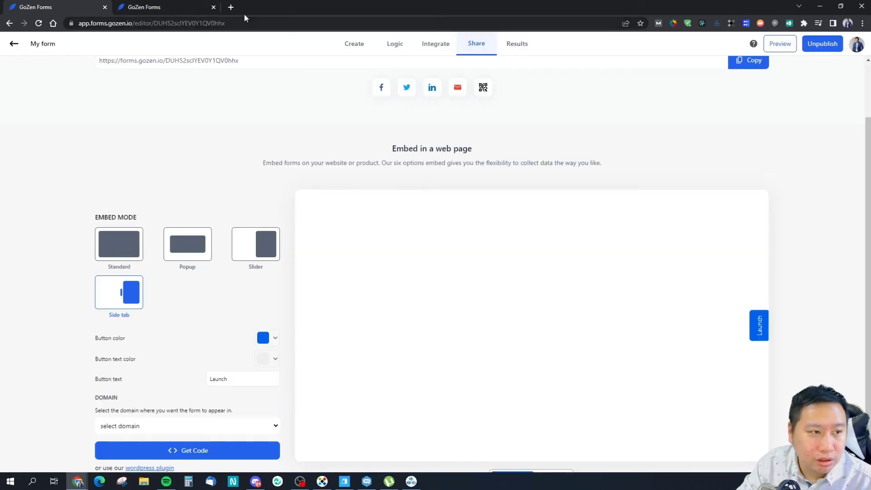
pyautogui.click(154, 9)
pyautogui.click(144, 24)
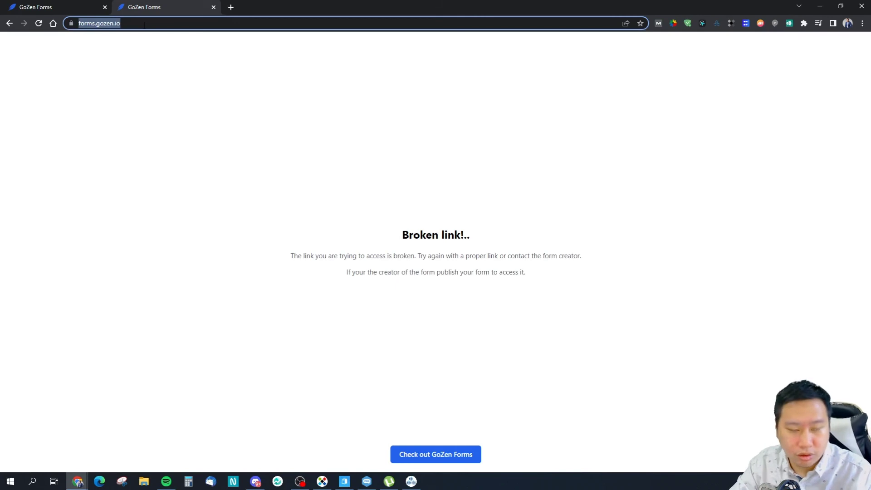
pyautogui.hotkey('ctrl', 'v')
pyautogui.press('Return')
pyautogui.click(425, 275)
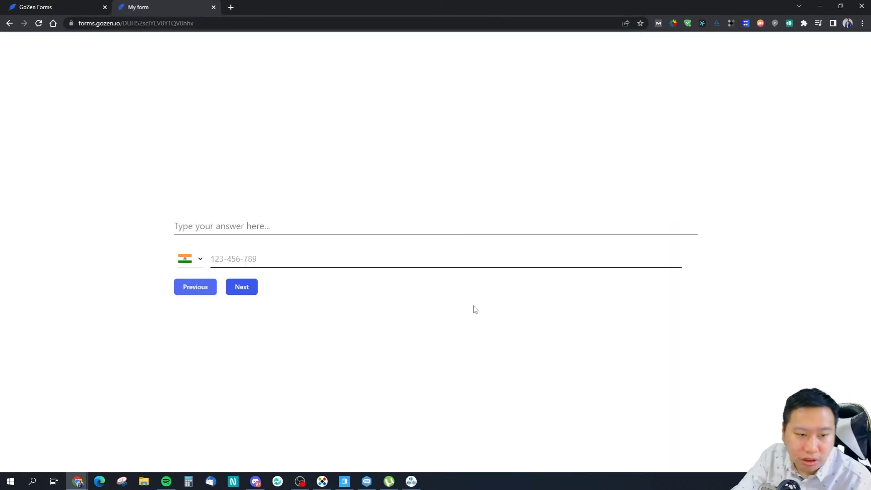
pyautogui.click(50, 7)
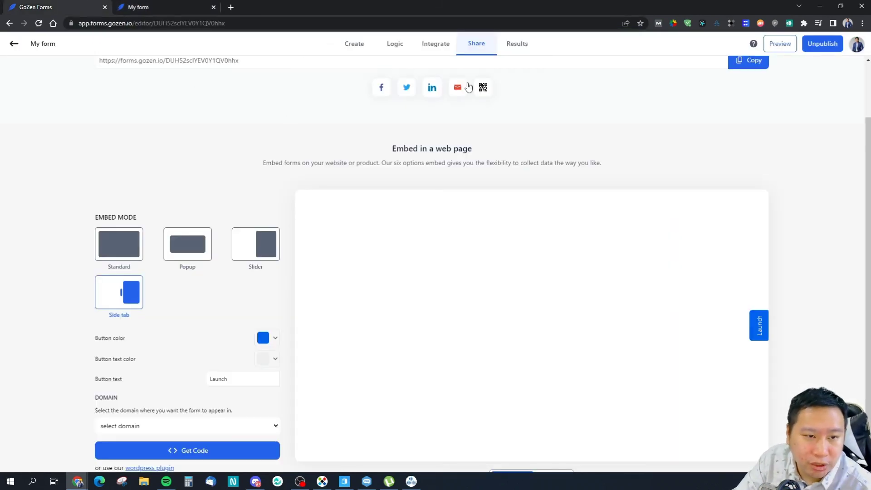
# Step: Preview the embed at mobile and desktop widths, then open and close the Side tab panel
pyautogui.scroll(-1, 405, 160)
pyautogui.scroll(2, 302, 125)
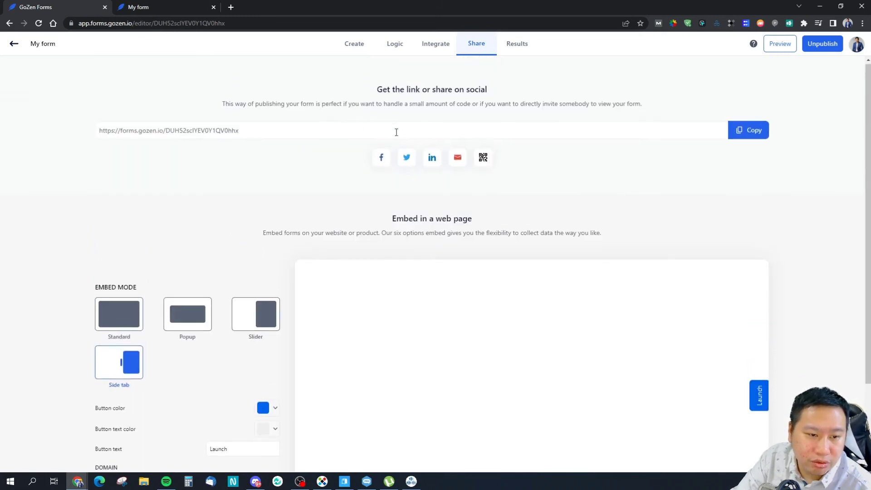
pyautogui.scroll(-2, 435, 200)
pyautogui.click(553, 444)
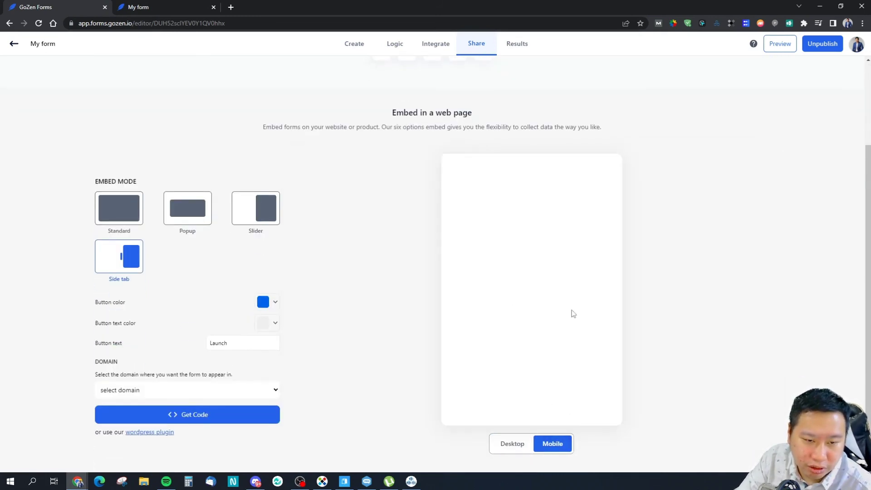
pyautogui.click(499, 447)
pyautogui.click(766, 292)
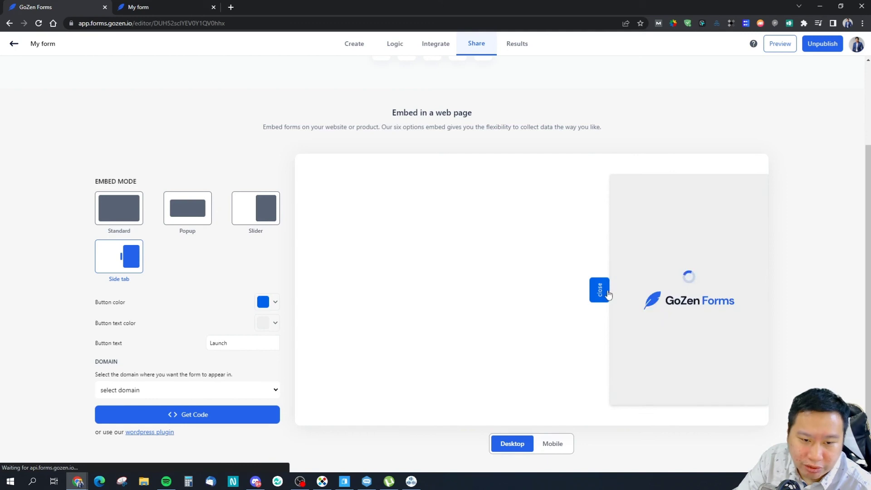
pyautogui.click(607, 284)
pyautogui.click(763, 299)
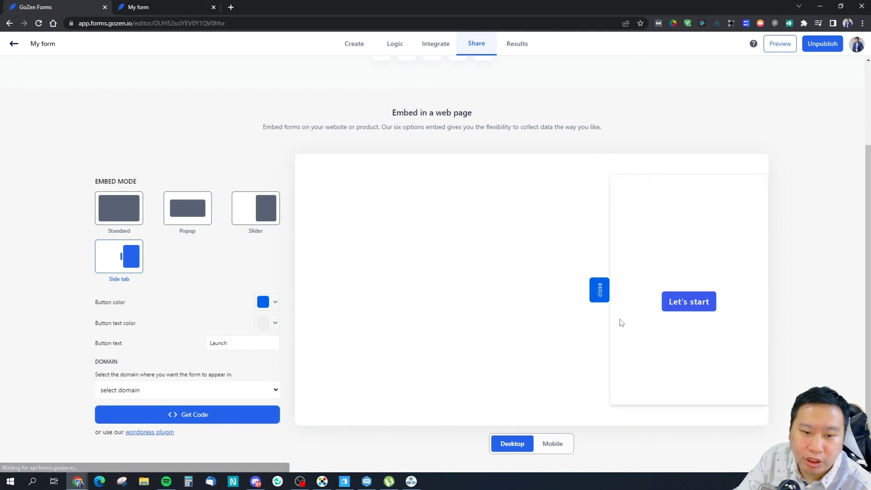
pyautogui.click(600, 292)
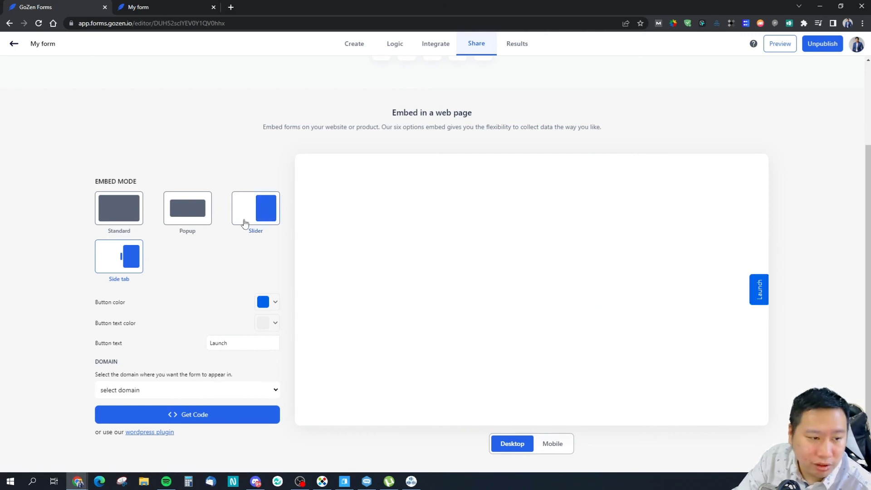
# Step: Switch to Slider embed mode, launch it, start the form inside, and close it
pyautogui.click(257, 214)
pyautogui.click(533, 300)
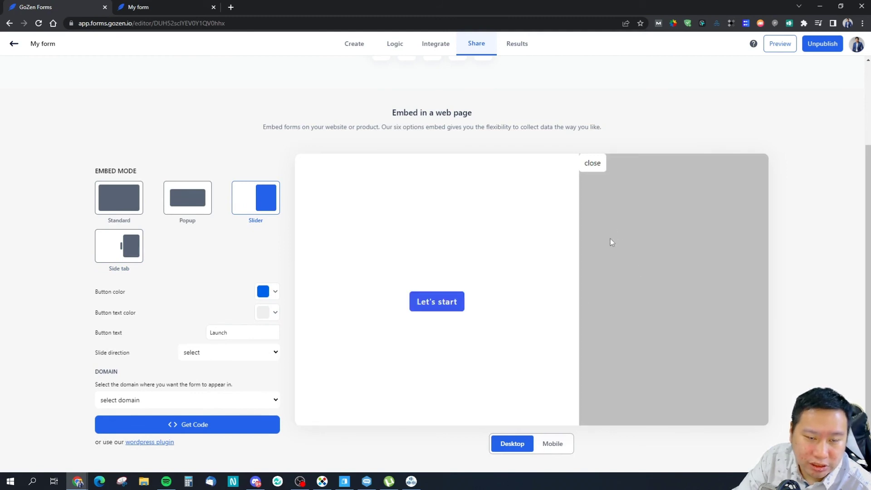
pyautogui.click(592, 164)
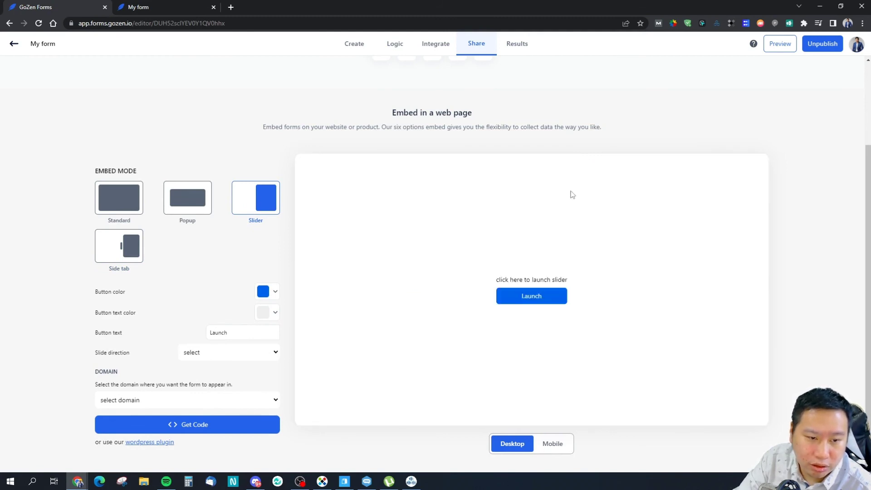
pyautogui.click(532, 297)
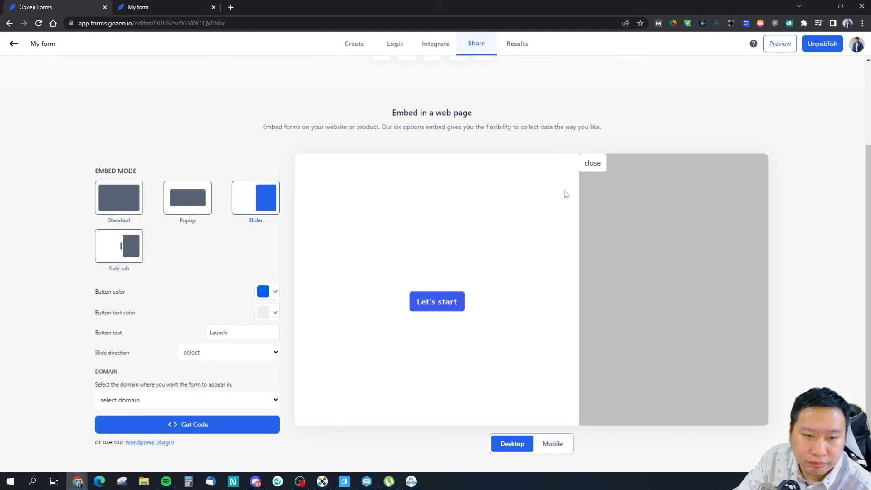
pyautogui.click(458, 303)
pyautogui.click(594, 166)
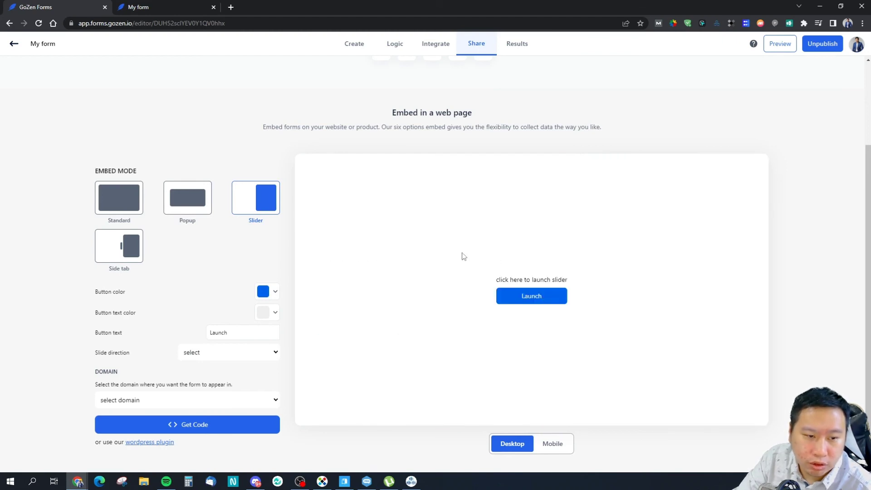
# Step: Launch the Popup embed preview, then choose Standard mode and start the inline form
pyautogui.click(196, 209)
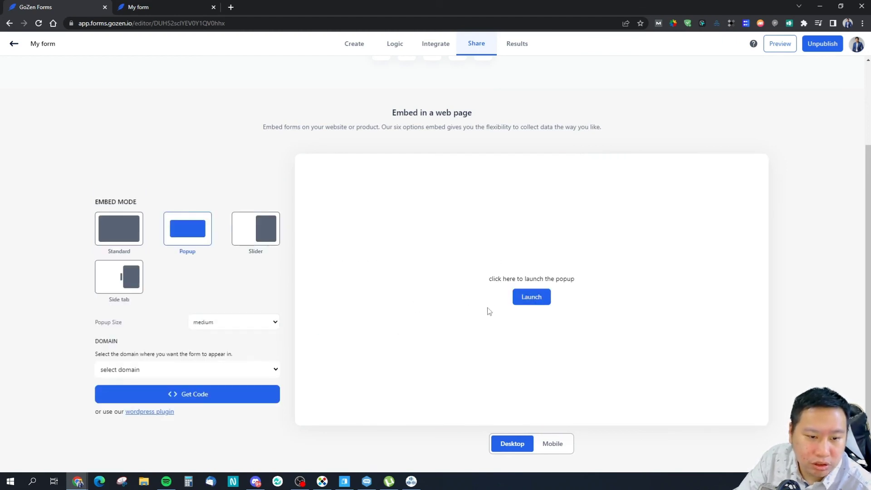
pyautogui.click(532, 298)
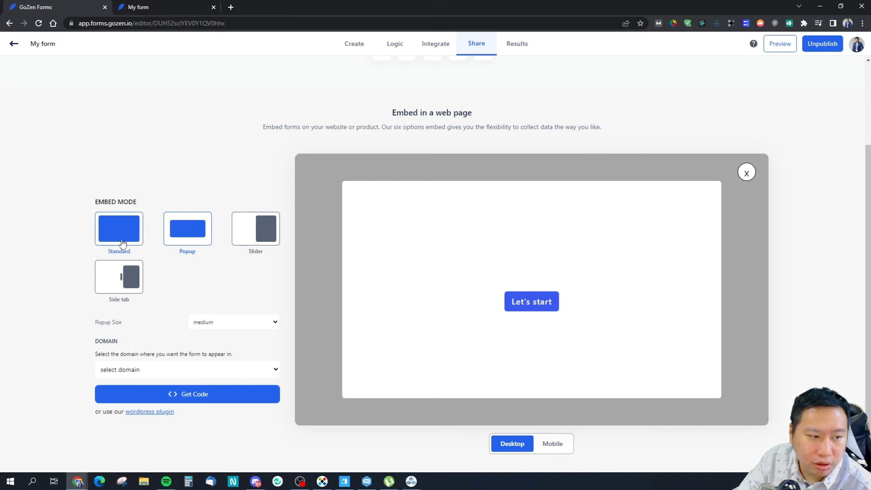
pyautogui.click(120, 239)
pyautogui.click(530, 304)
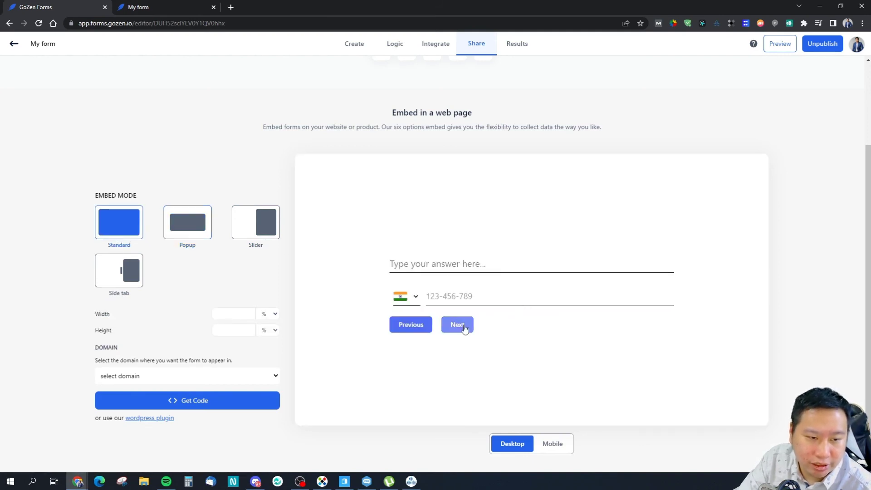
# Step: Show the form's QR code and close it again
pyautogui.scroll(2, 394, 187)
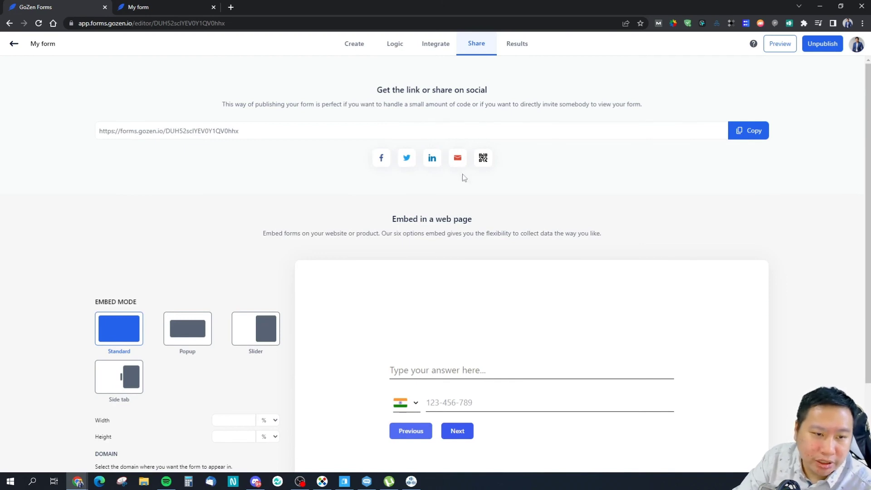
pyautogui.click(483, 159)
pyautogui.click(533, 196)
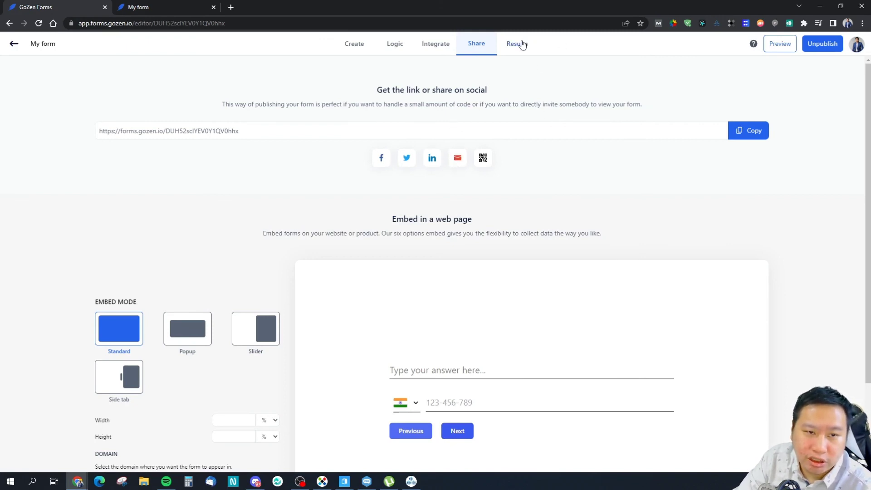
# Step: Review the Results insights: 1 visit, 0 submissions and 0% completion
pyautogui.click(520, 43)
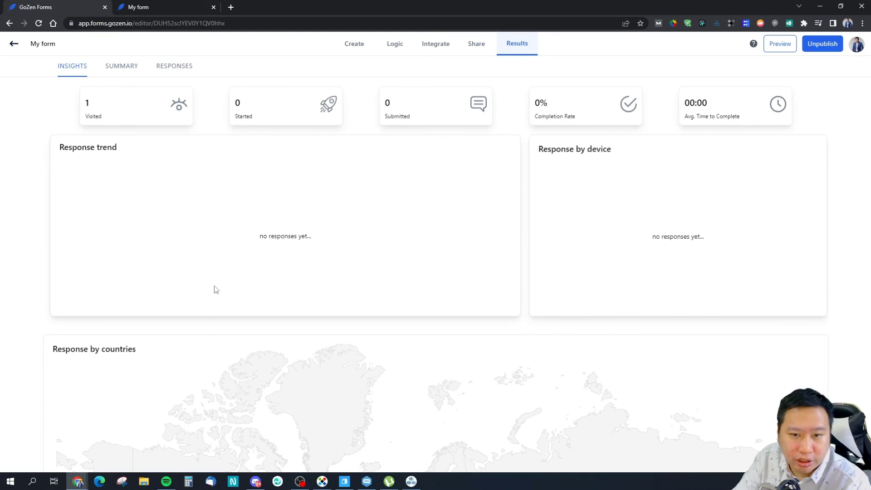
pyautogui.scroll(-5, 220, 276)
pyautogui.scroll(3, 317, 268)
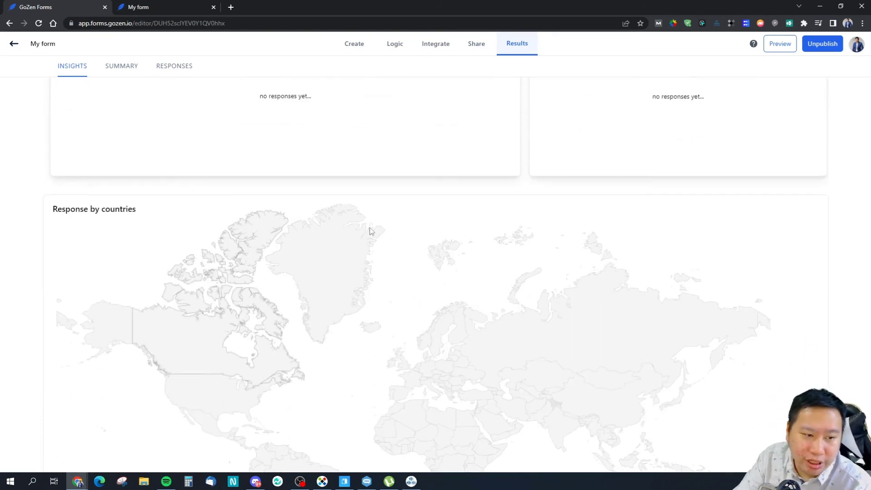
pyautogui.scroll(-3, 295, 252)
pyautogui.scroll(5, 585, 323)
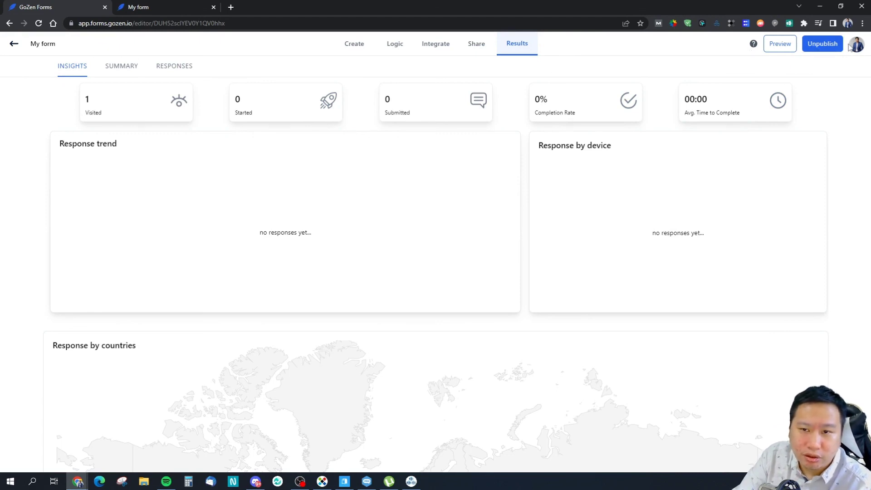
pyautogui.click(14, 43)
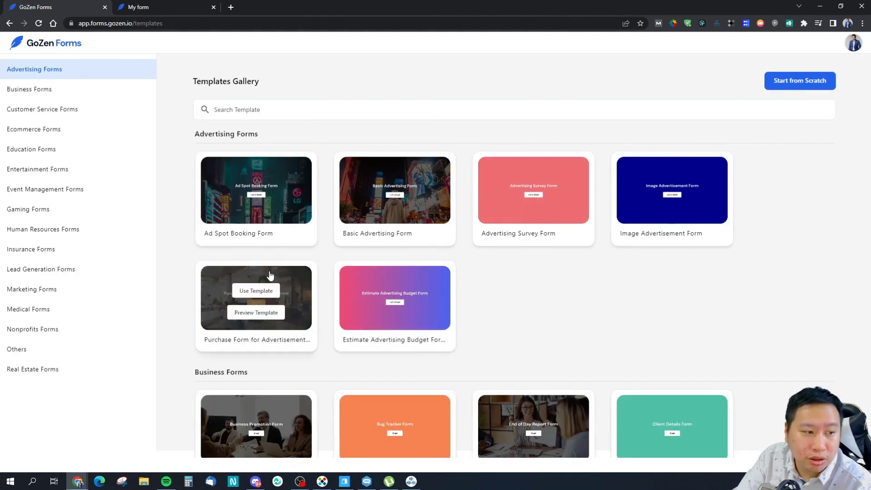
pyautogui.click(49, 40)
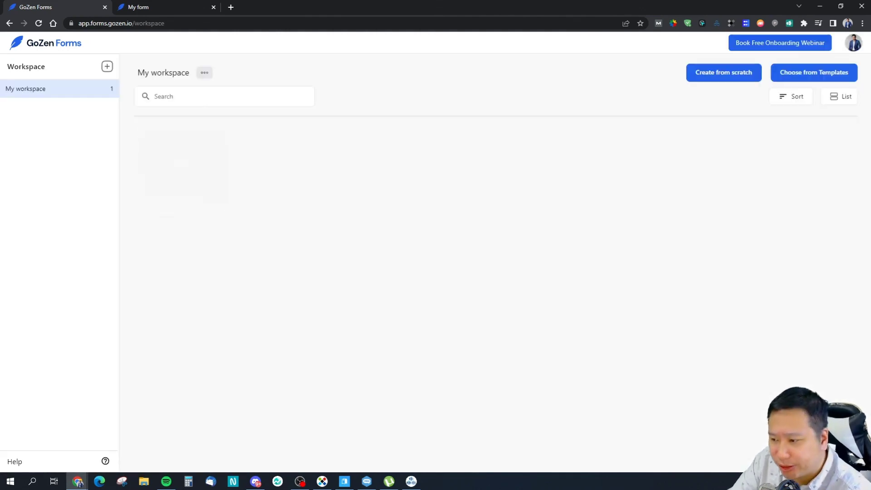